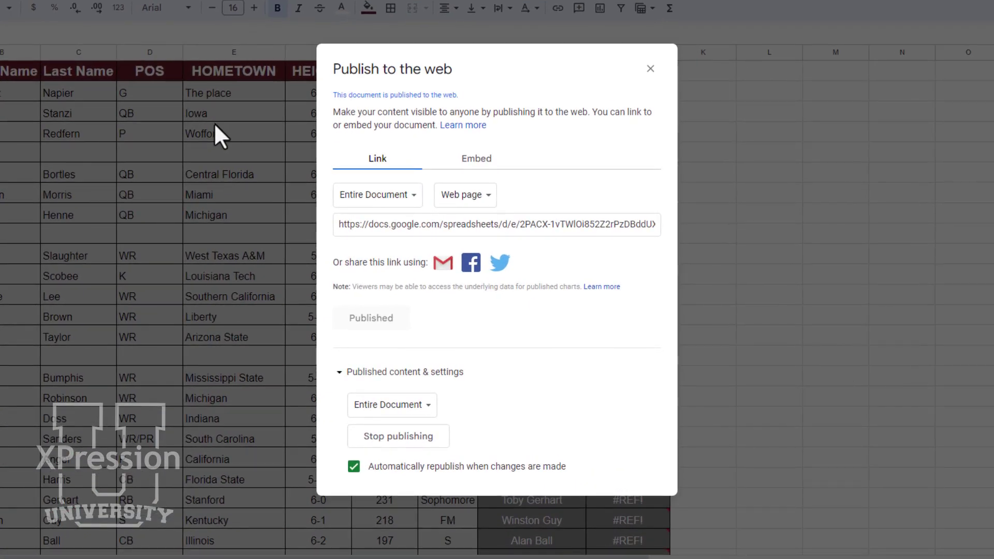
Set the published link to the HOME ROSTER sheet as comma-separated values (.csv) and copy its URL.
left_click(371, 199)
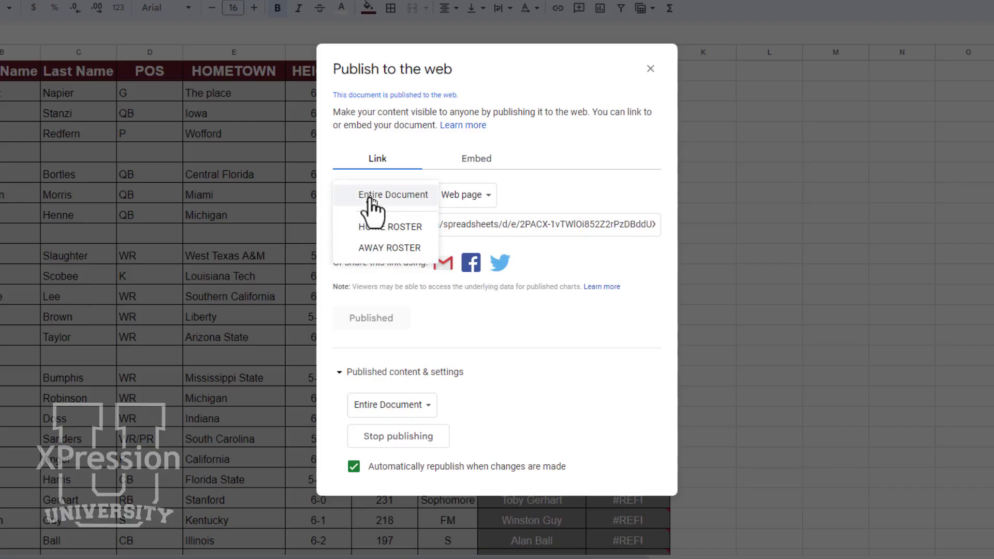
left_click(413, 231)
left_click(475, 197)
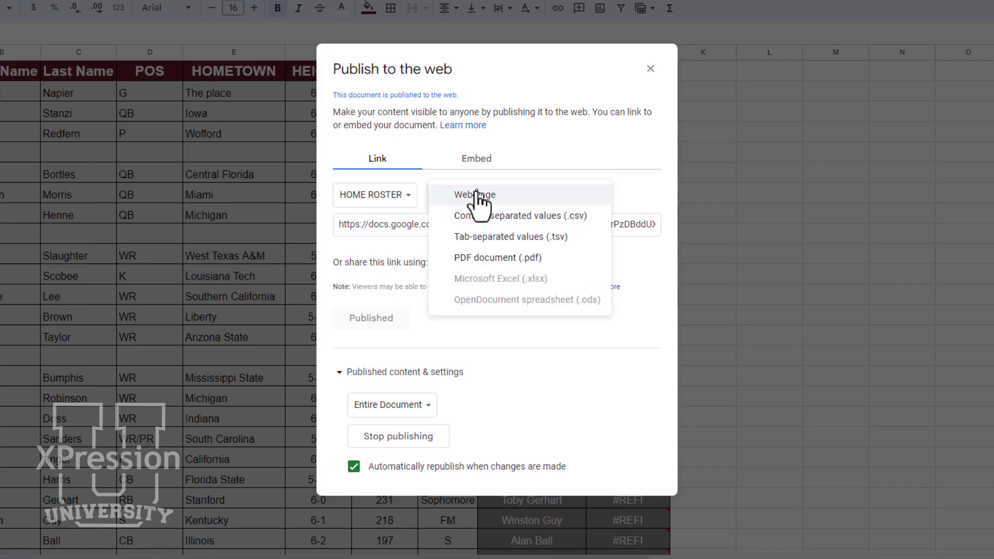
left_click(593, 220)
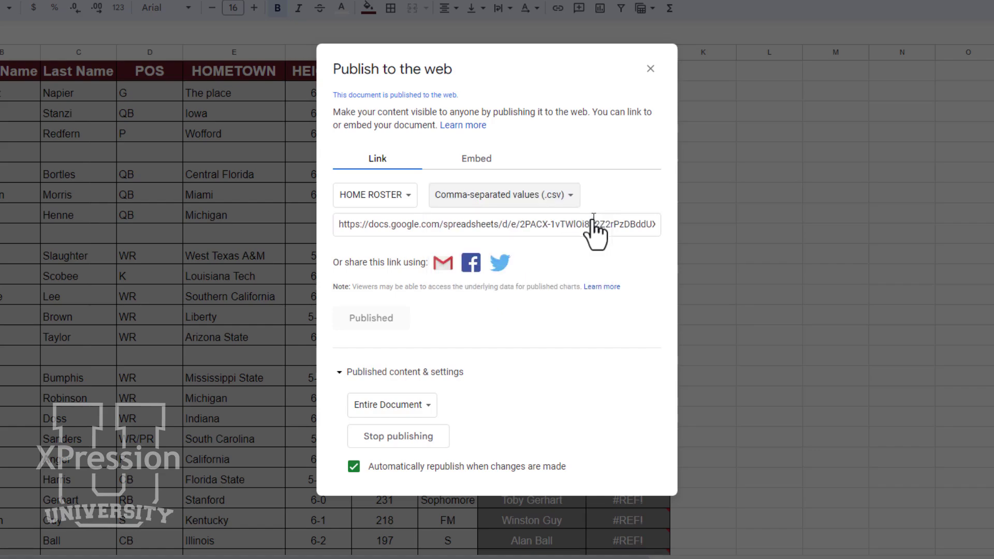
left_click(562, 228)
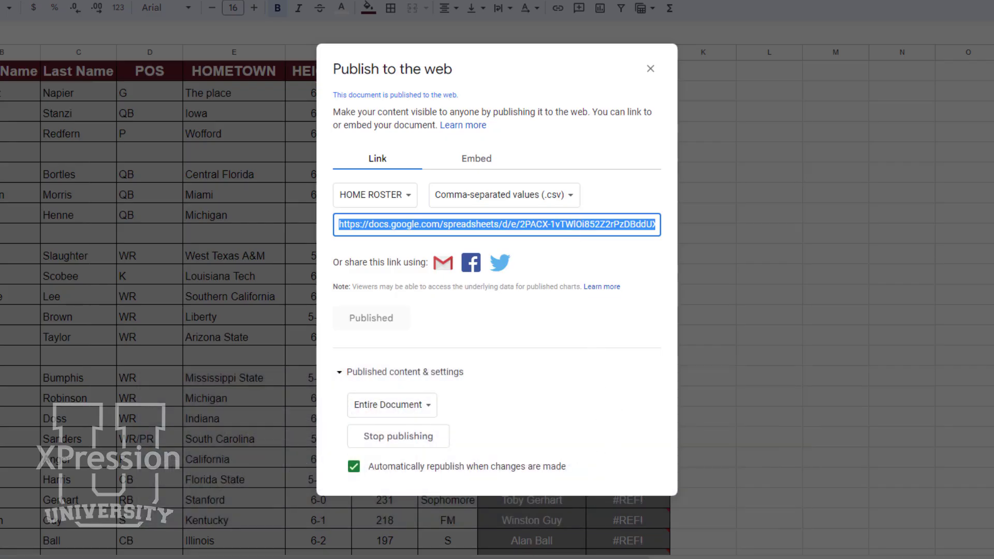
Switch to XPression DataLinq Server and add a new RSS / HTTP DataLinq source.
key("alt+Tab")
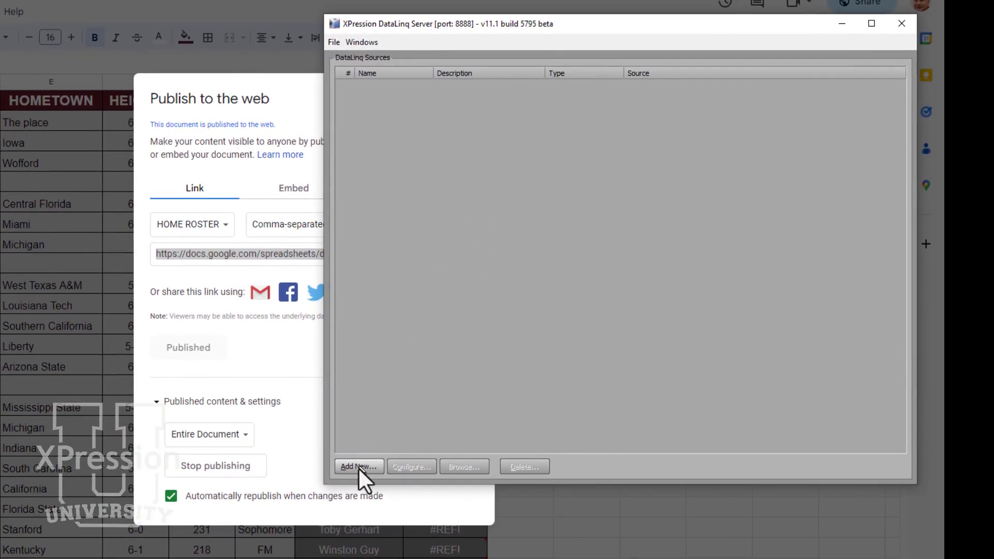
left_click(359, 467)
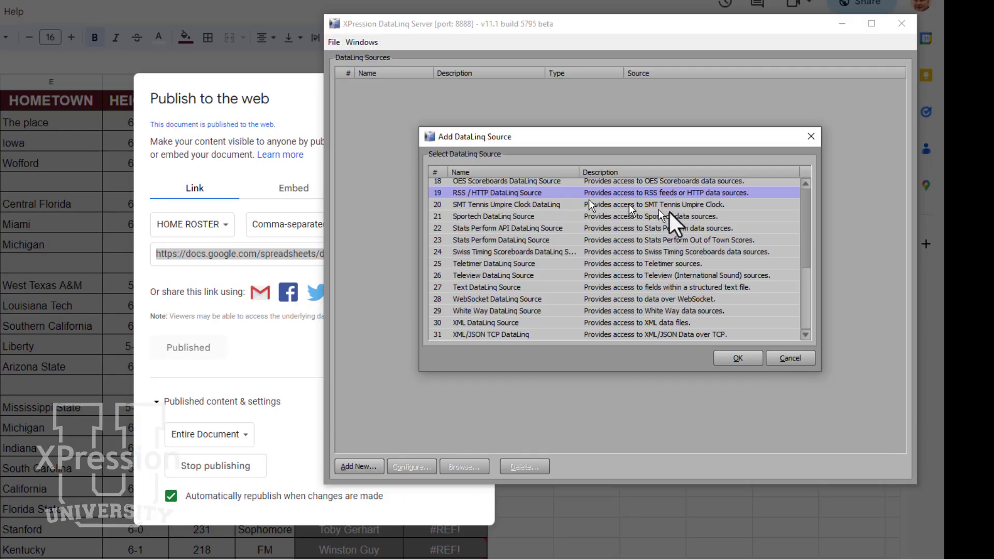
scroll(804, 293, "up", 2)
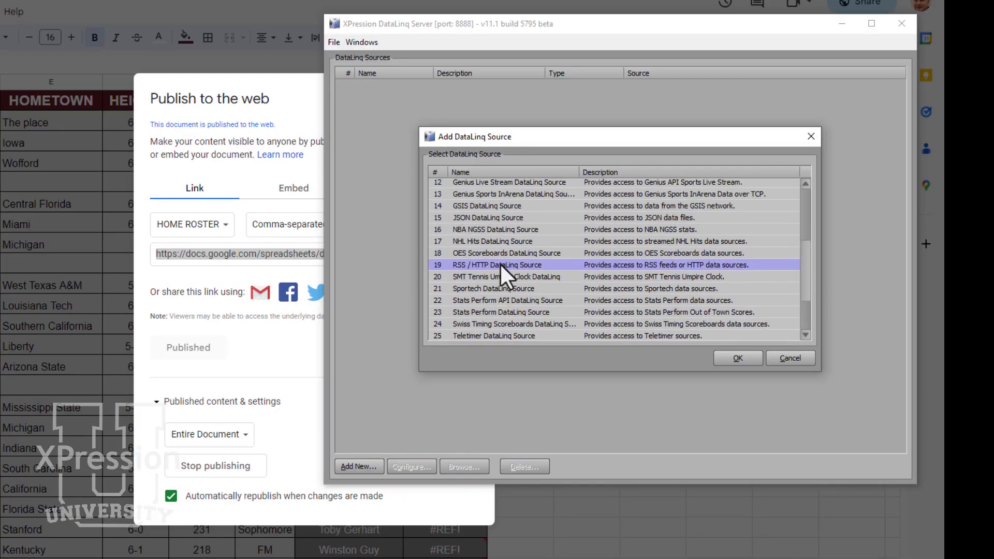
left_click(740, 358)
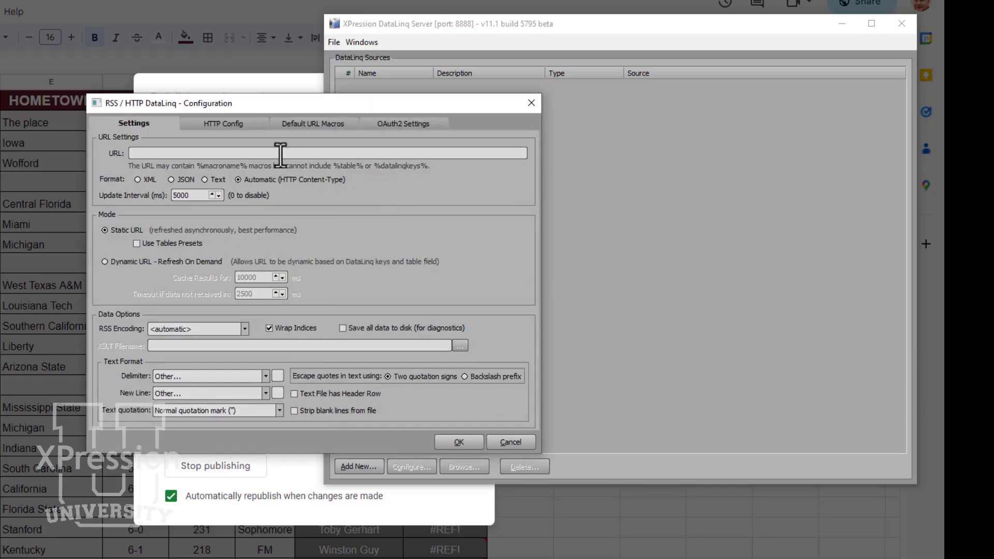
Configure the source with the copied home roster URL, Text format, Comma (,) delimiter and a header row.
left_click(273, 155)
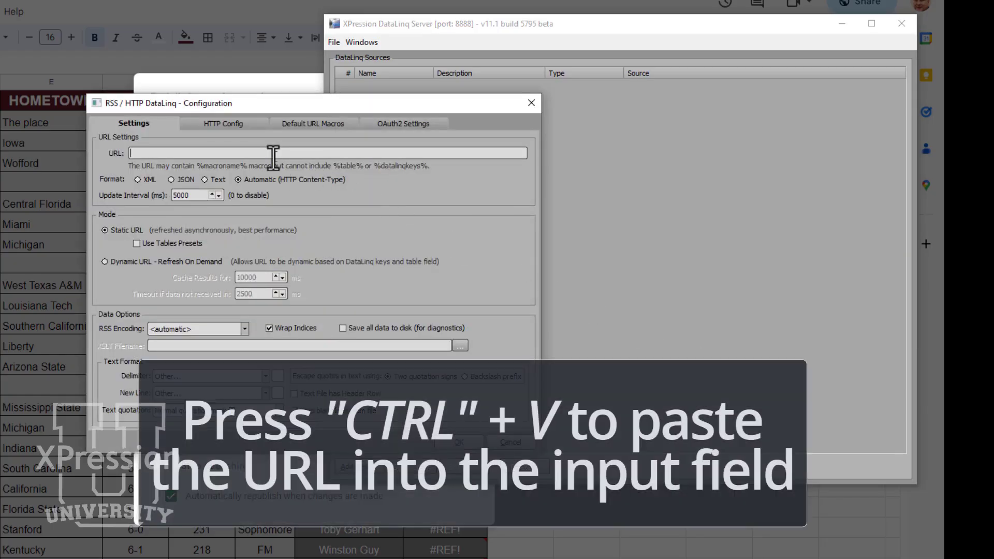
key("ctrl+v")
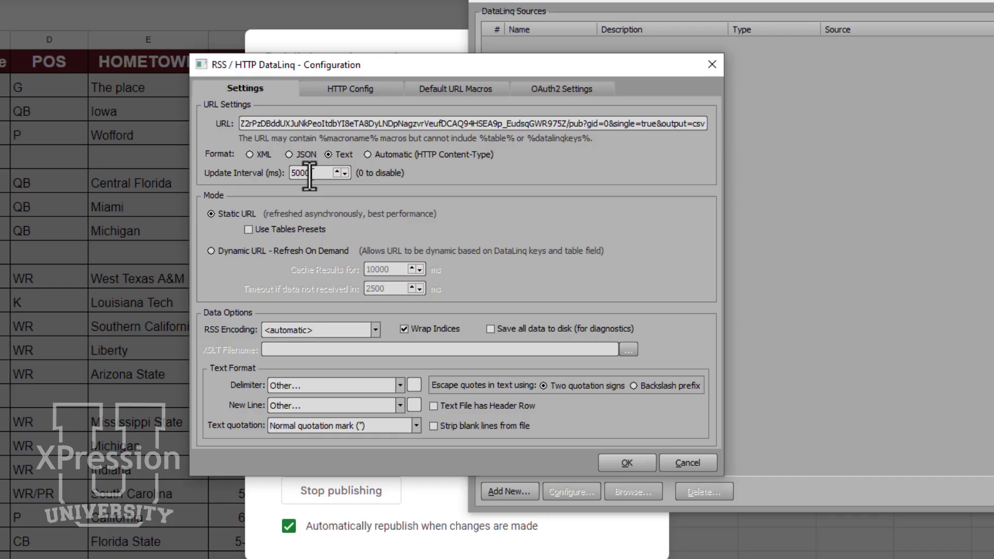
left_click_drag(315, 173, 291, 173)
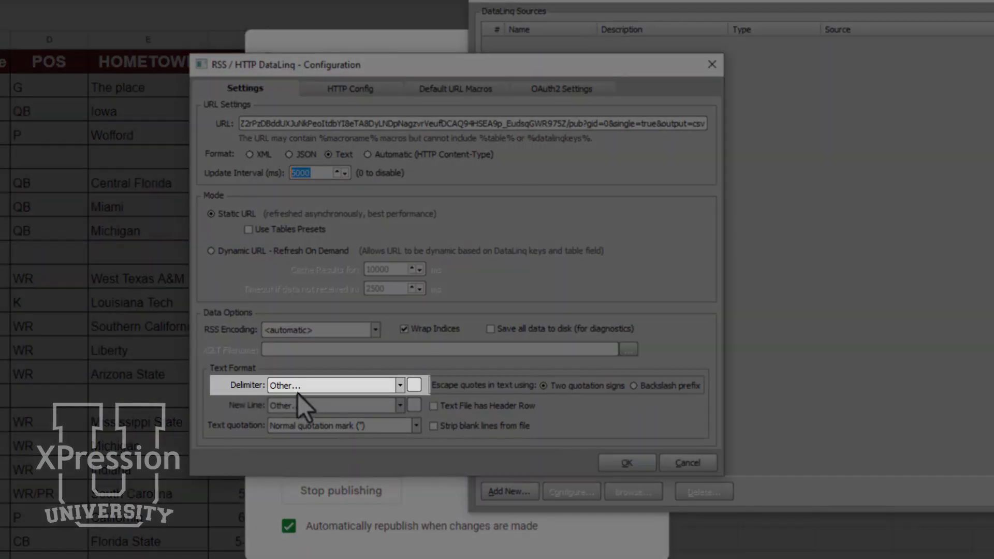
left_click(298, 393)
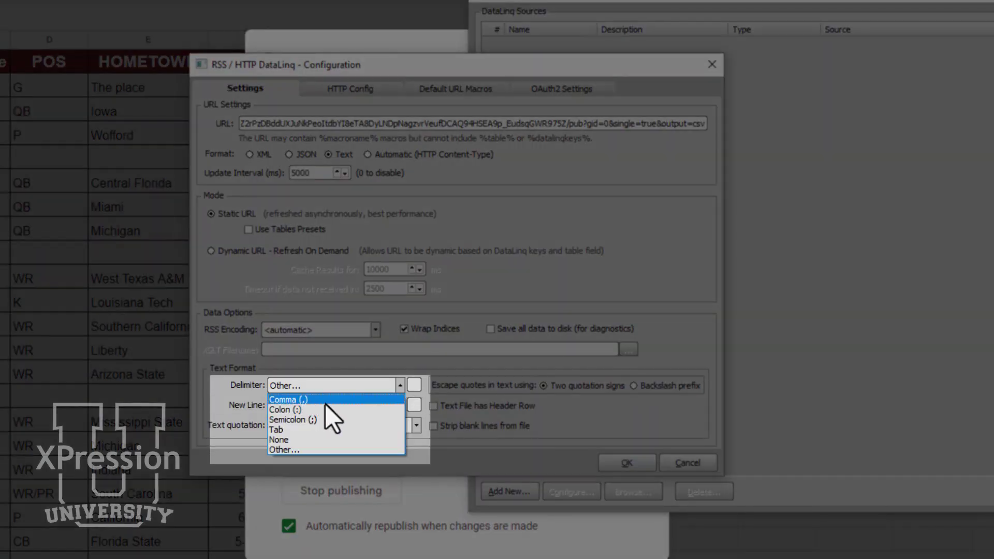
left_click(329, 404)
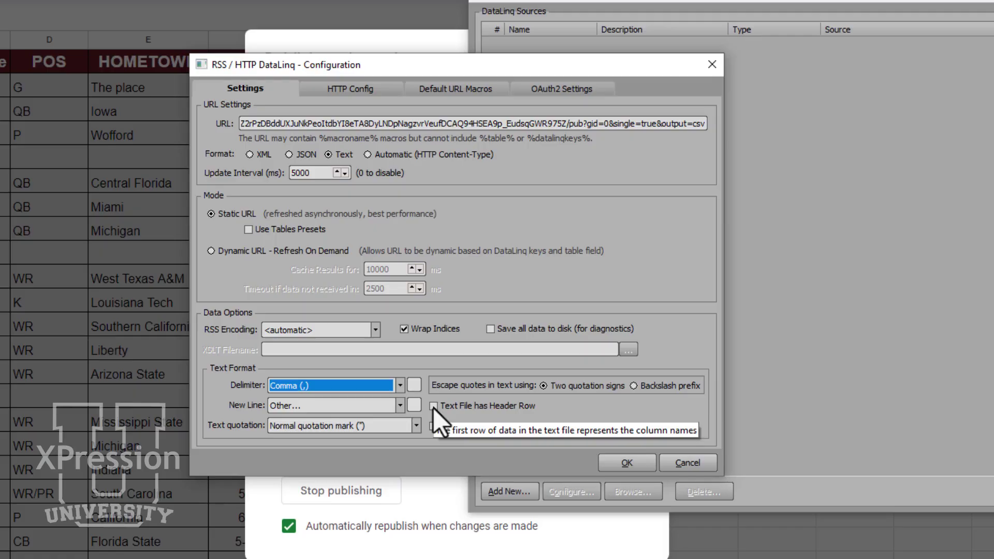
left_click(433, 407)
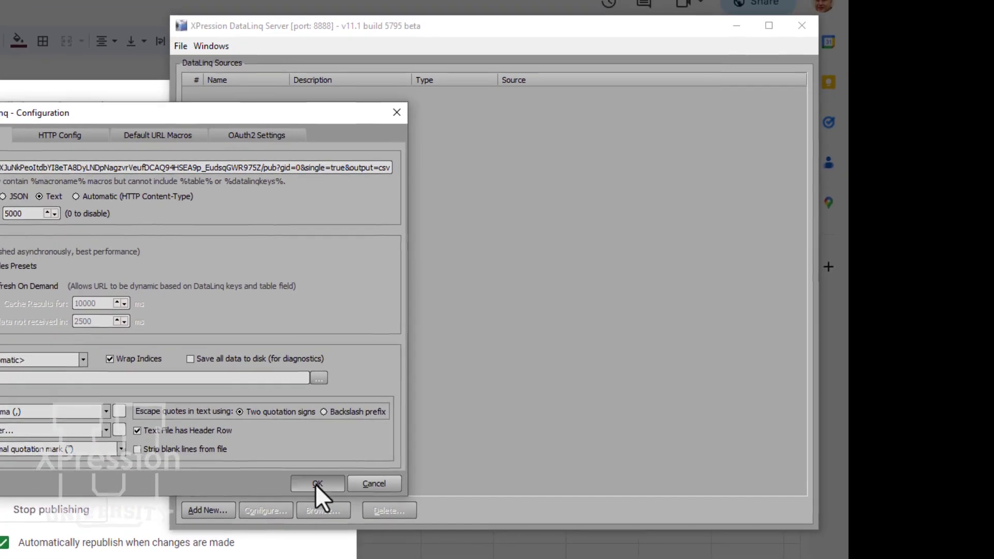
left_click(315, 483)
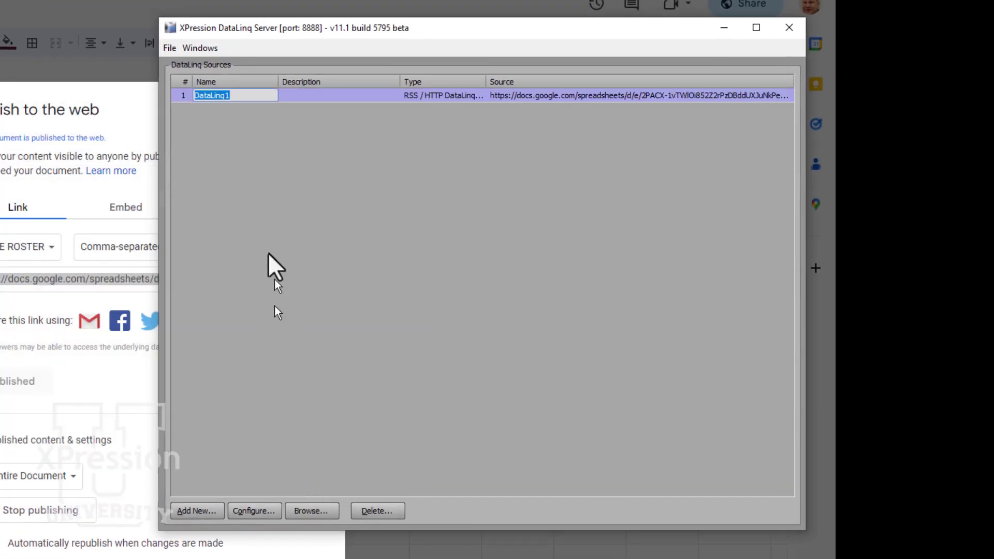
Name the new DataLinq source HOME ROSTER and browse its data.
type("HOME ")
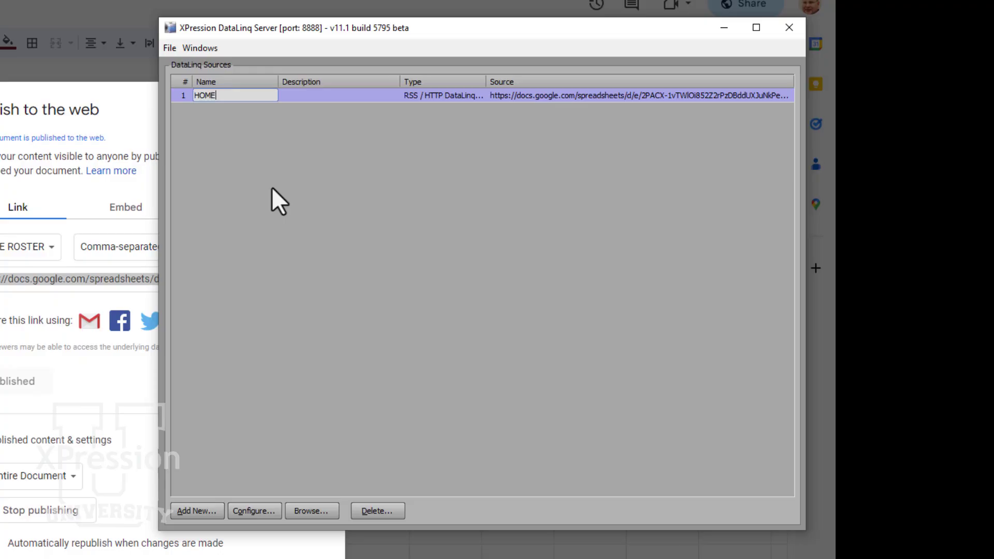
type("ROSTER")
key("Return")
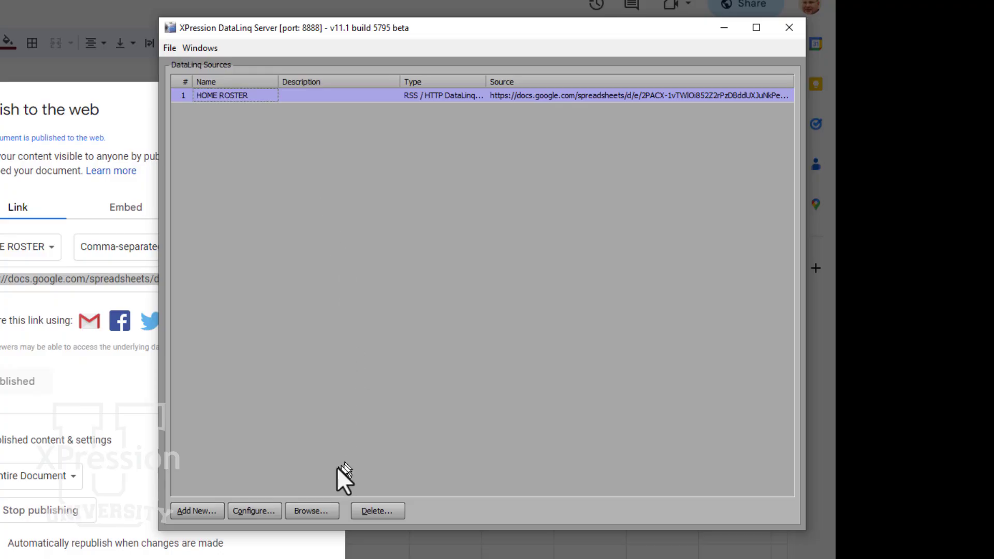
left_click(322, 509)
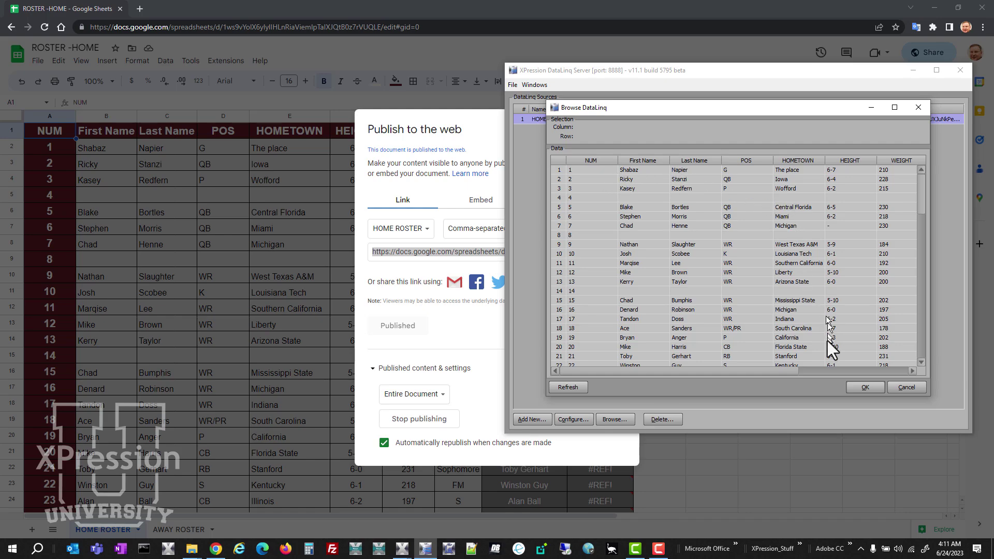
left_click(864, 388)
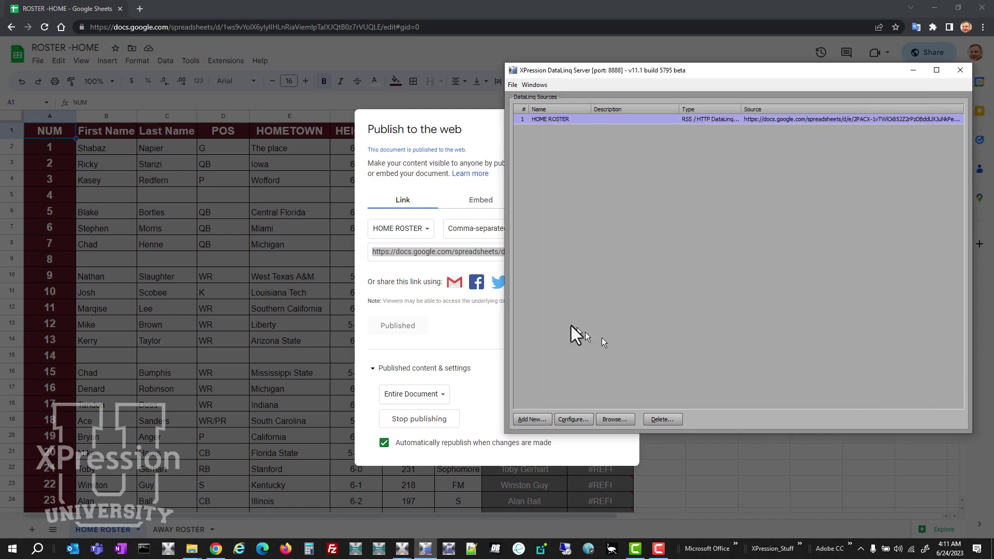
Back in Google Sheets, set the published CSV link to AWAY ROSTER, copy its URL and close the publishing dialog.
left_click(426, 146)
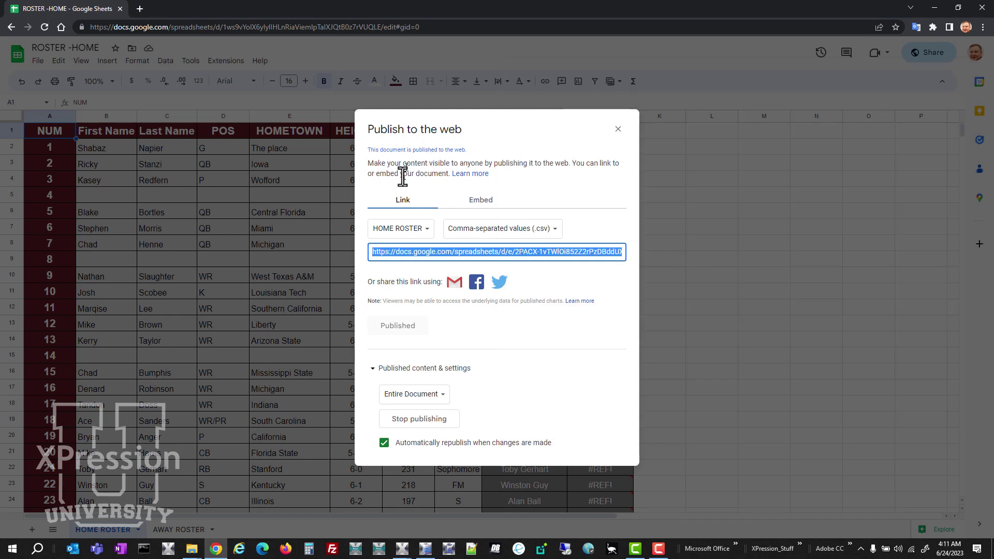
left_click(415, 228)
left_click(412, 245)
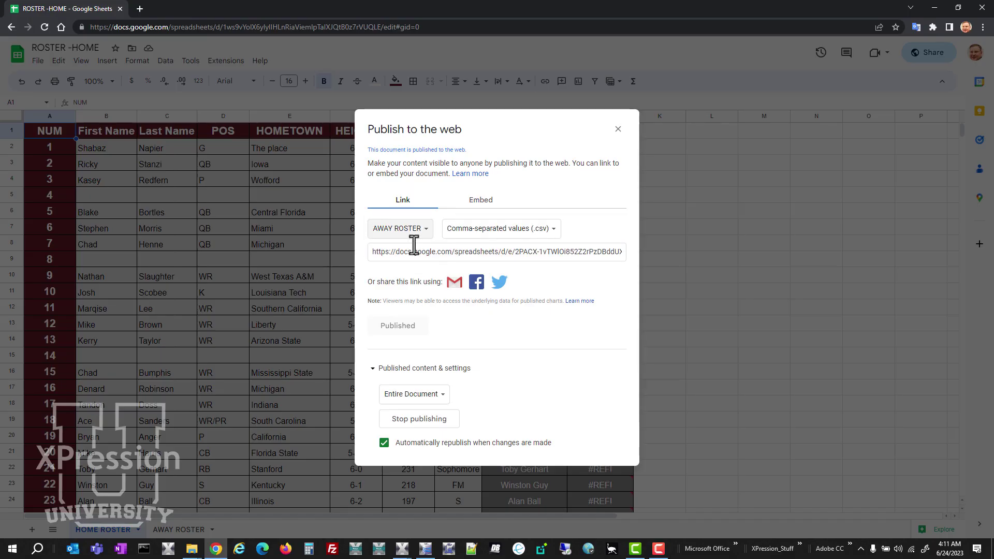
left_click(443, 253)
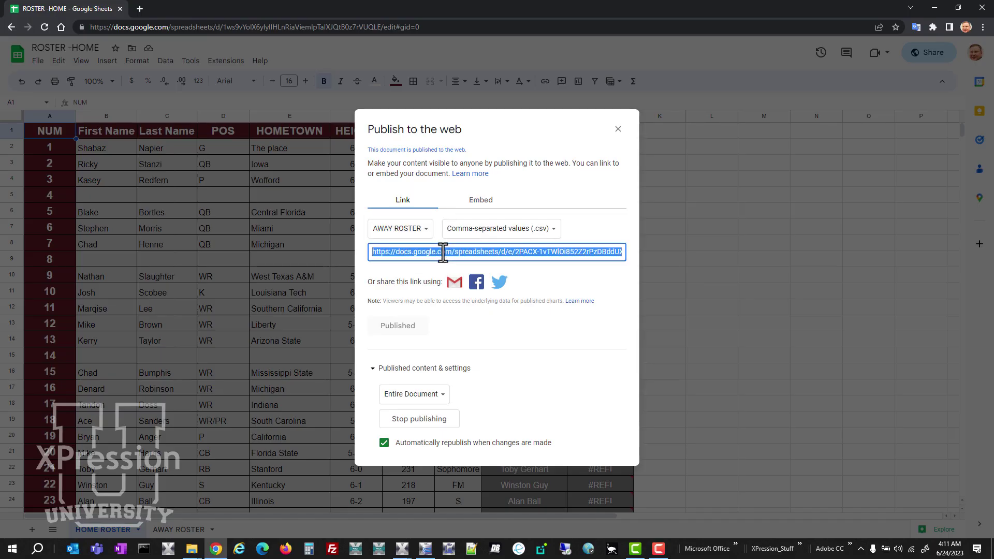
left_click(619, 130)
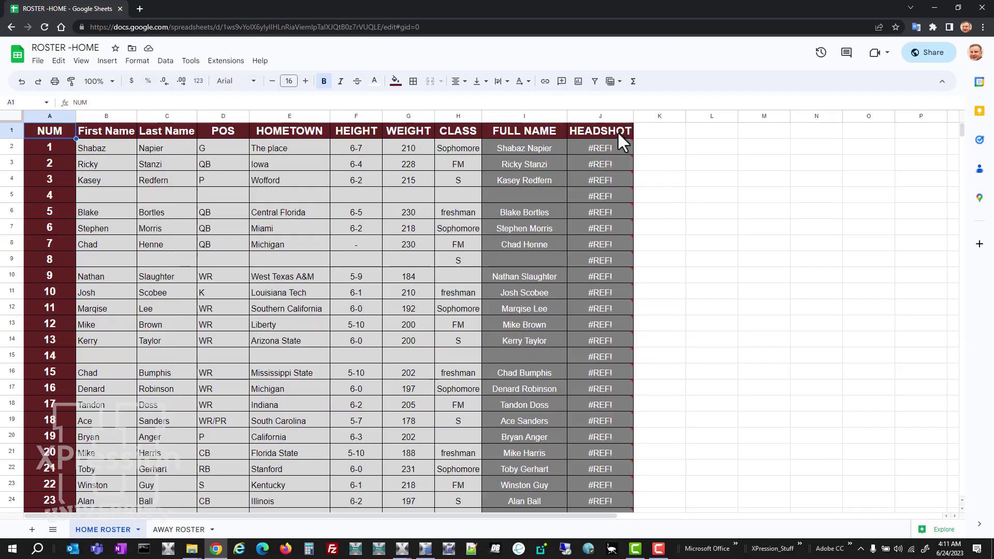
Switch to XPression DataLinq Server and add a second RSS / HTTP DataLinq source using the copied away roster URL.
left_click(429, 553)
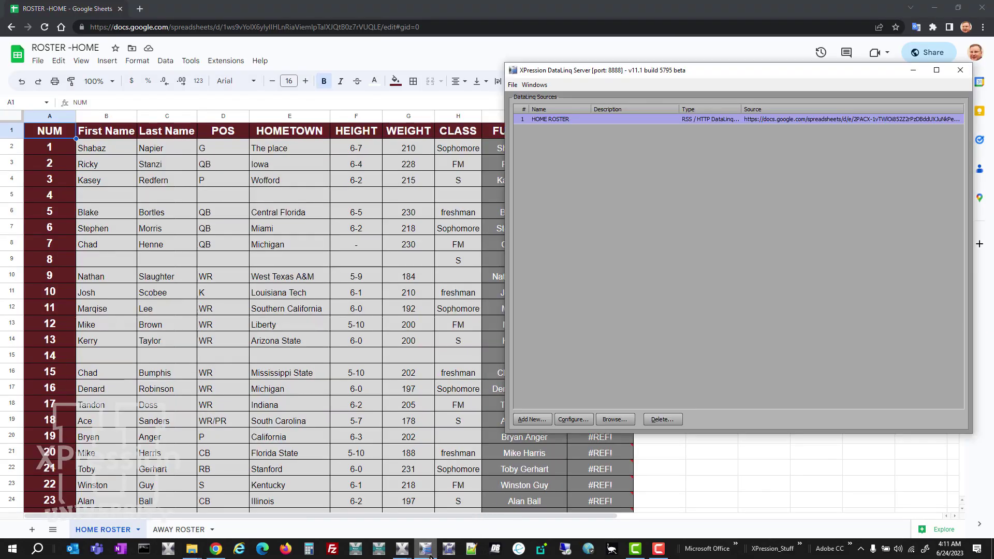
left_click(532, 420)
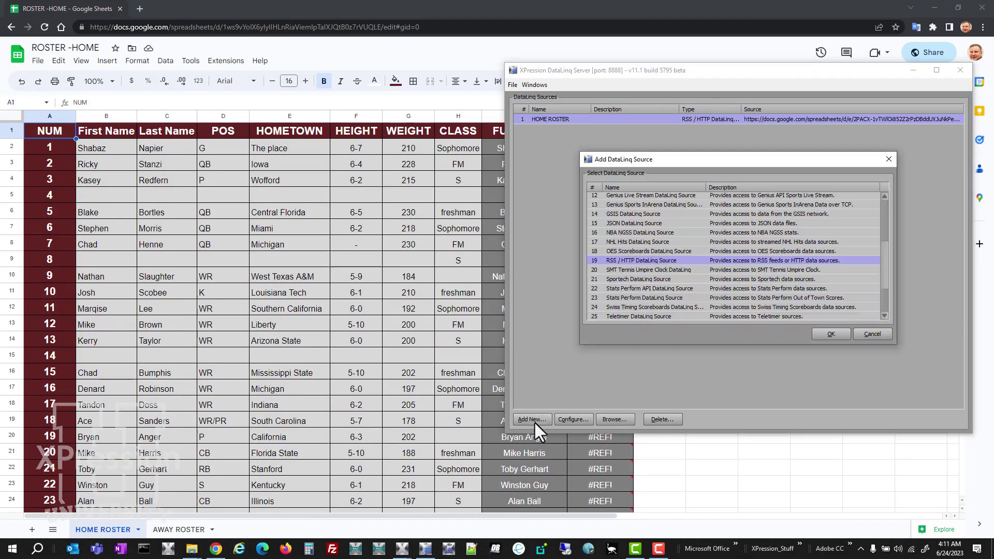
left_click(821, 335)
left_click(535, 173)
key("ctrl+v")
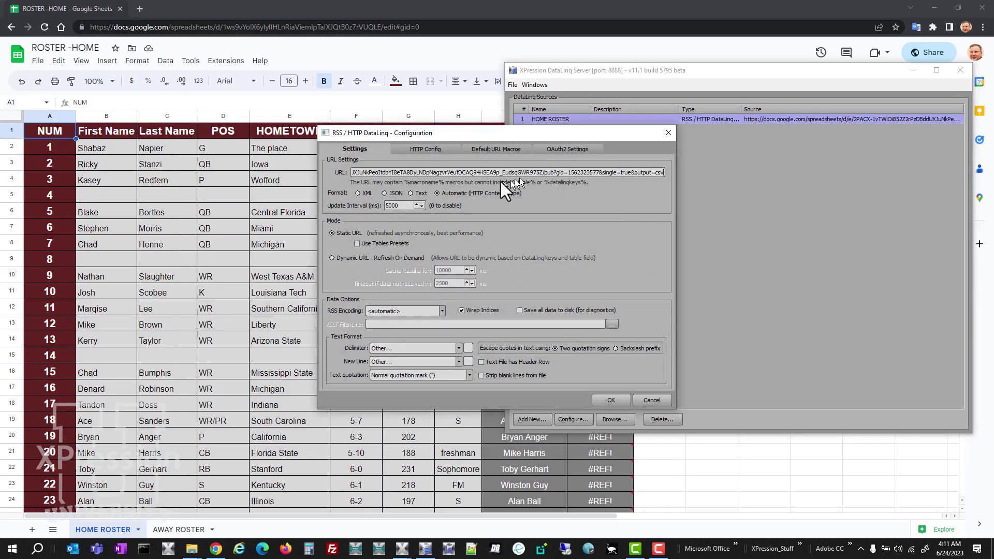
Set the second source to Text format with a Comma (,) delimiter and a header row, and accept the configuration.
left_click(410, 193)
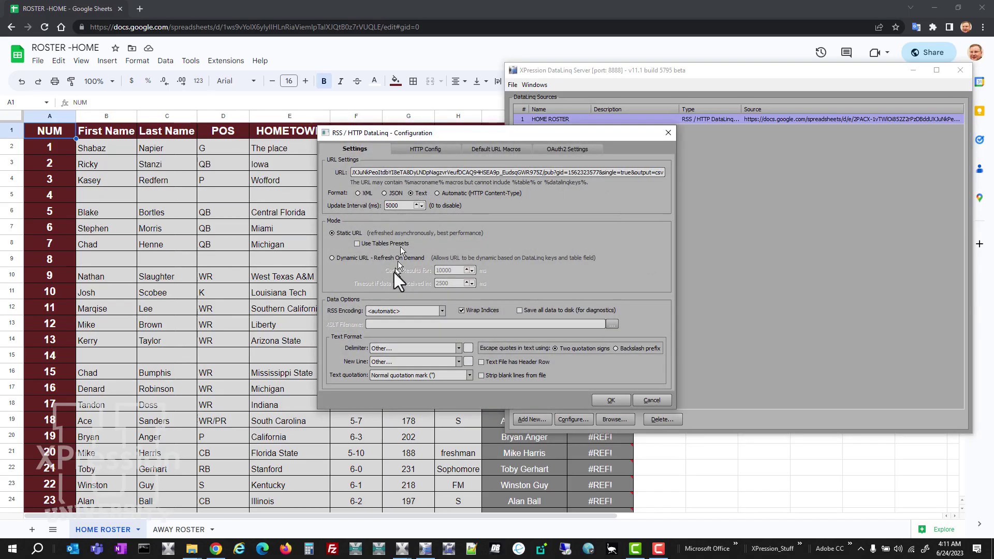
left_click(401, 344)
left_click(403, 362)
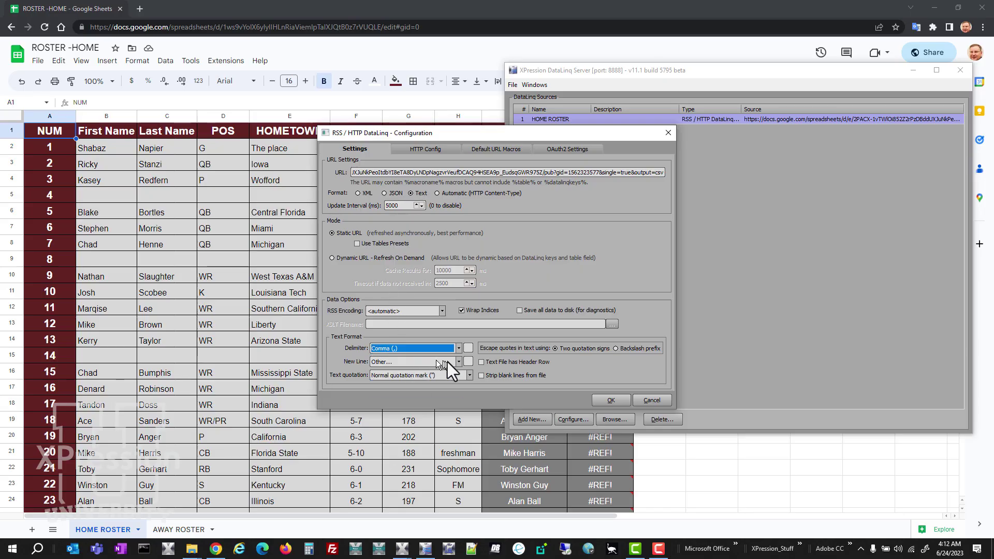
left_click(483, 363)
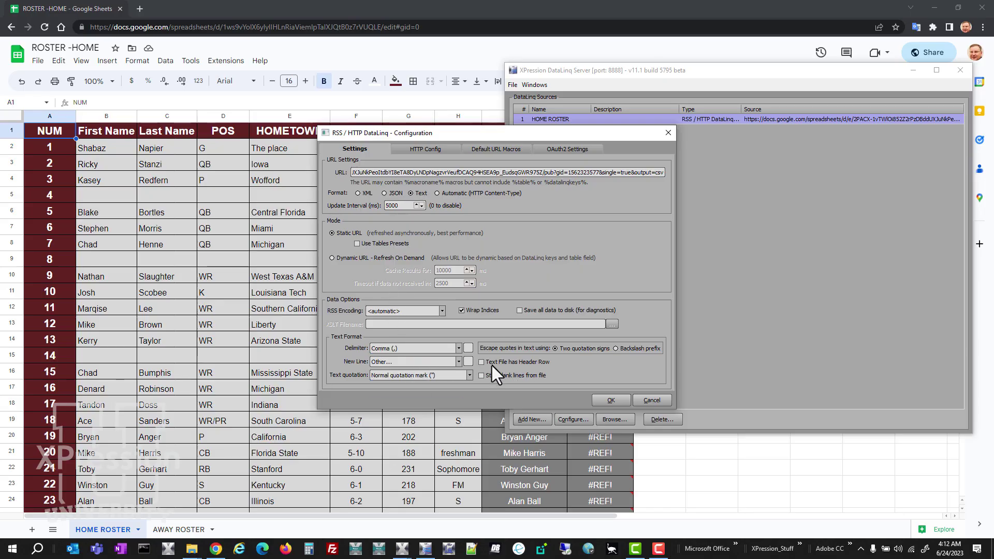
left_click(610, 401)
Name the second DataLinq source AWAY ROSTER and browse its data.
type("A")
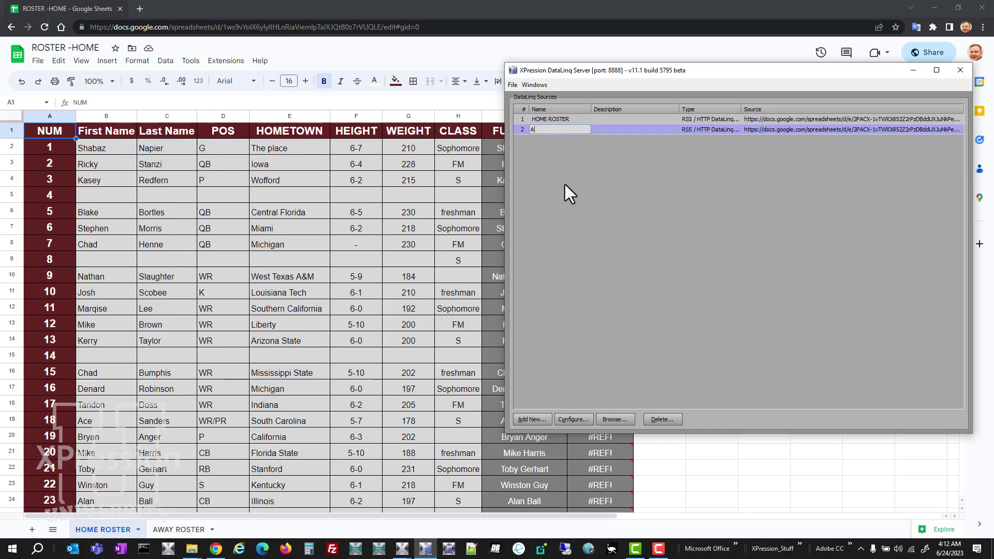
type("WAY ROSTER")
key("Return")
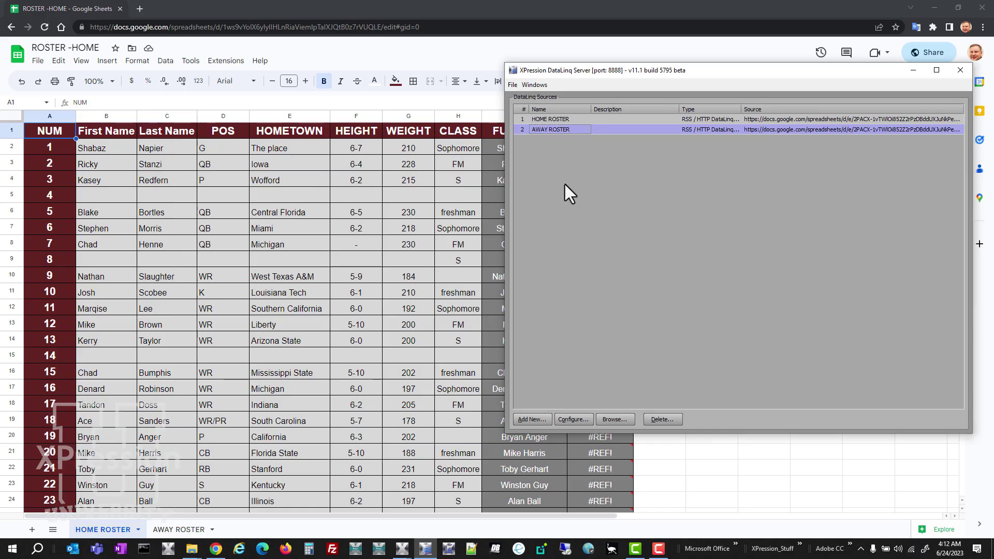
left_click(615, 418)
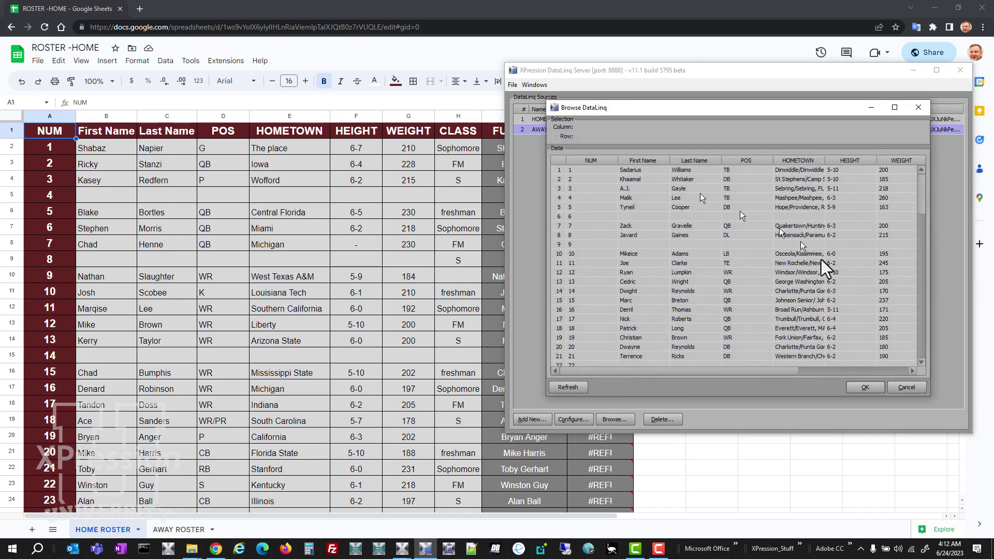
left_click(865, 387)
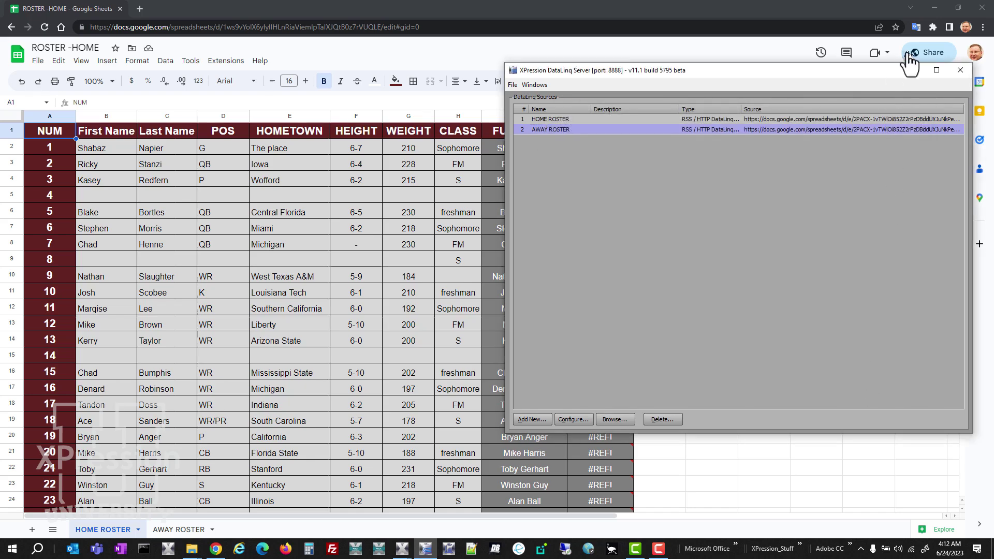
Minimize the browser, DataLinq Server and file explorer windows to return to the XPression Studio project.
left_click(942, 7)
left_click(942, 7)
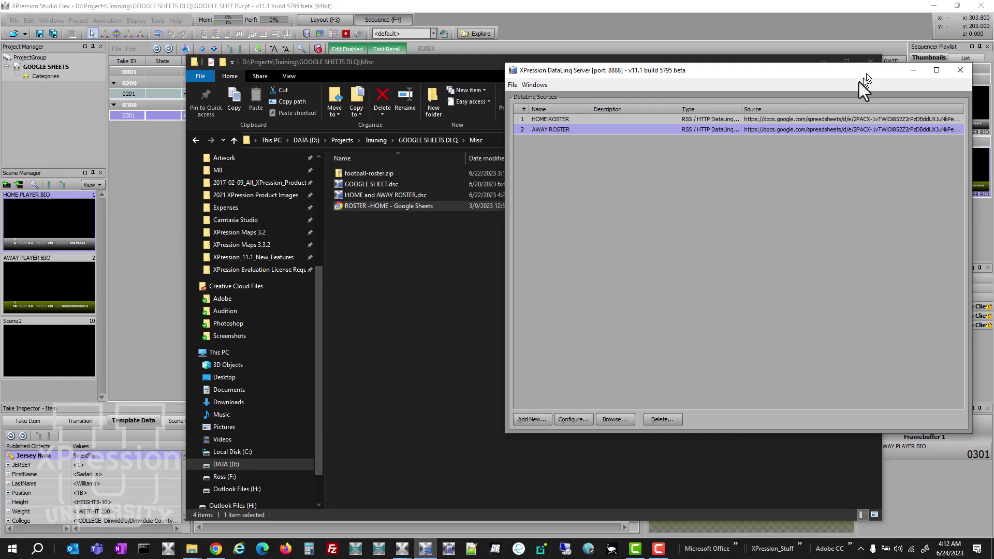
left_click(914, 70)
left_click(824, 60)
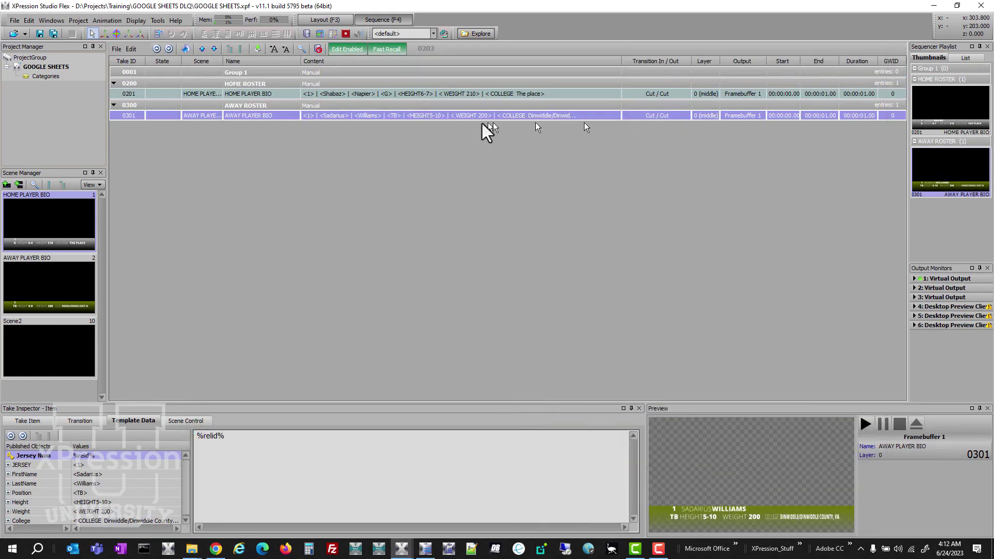
Open the HOME PLAYER BIO scene in the layout and review the DataLinq properties of its Height text object.
left_click(323, 20)
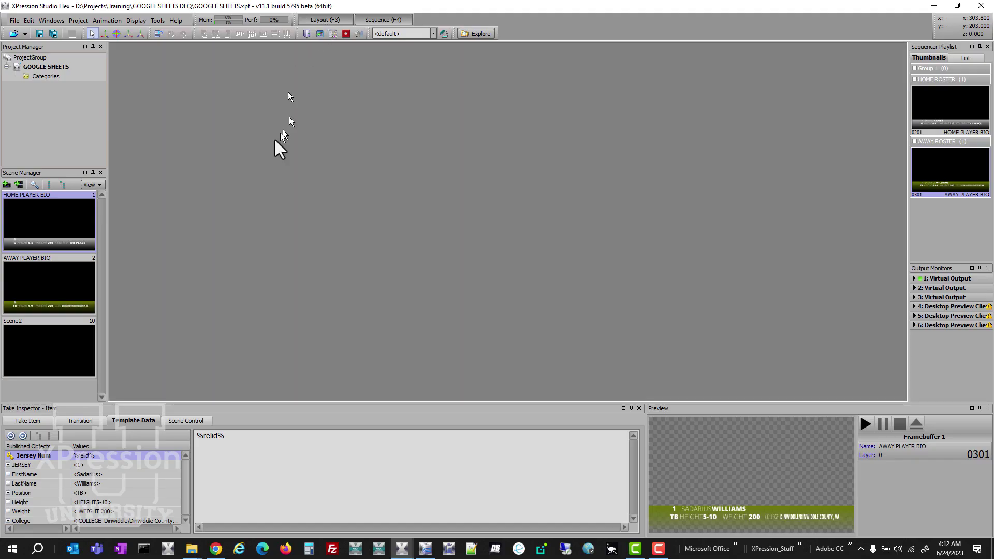
double_click(77, 207)
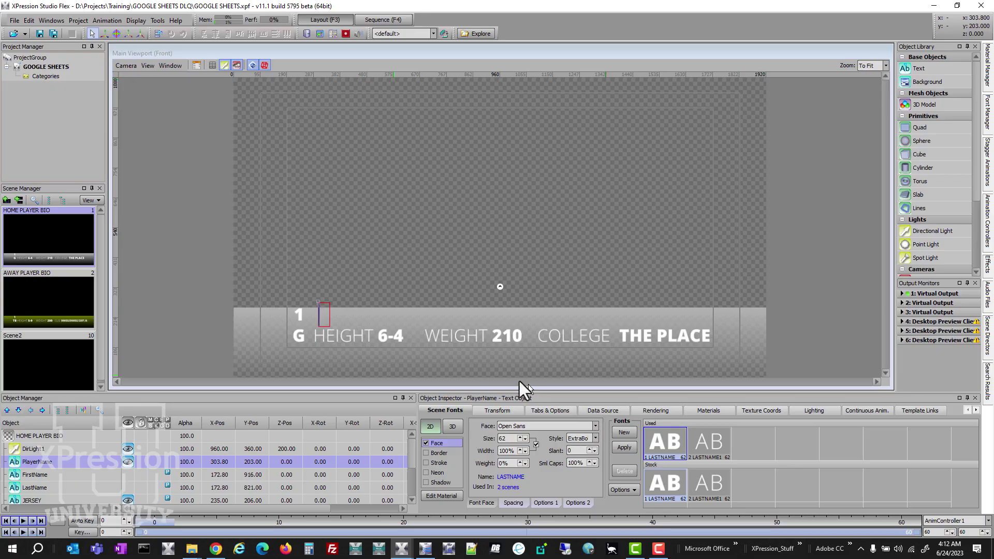
left_click(382, 337)
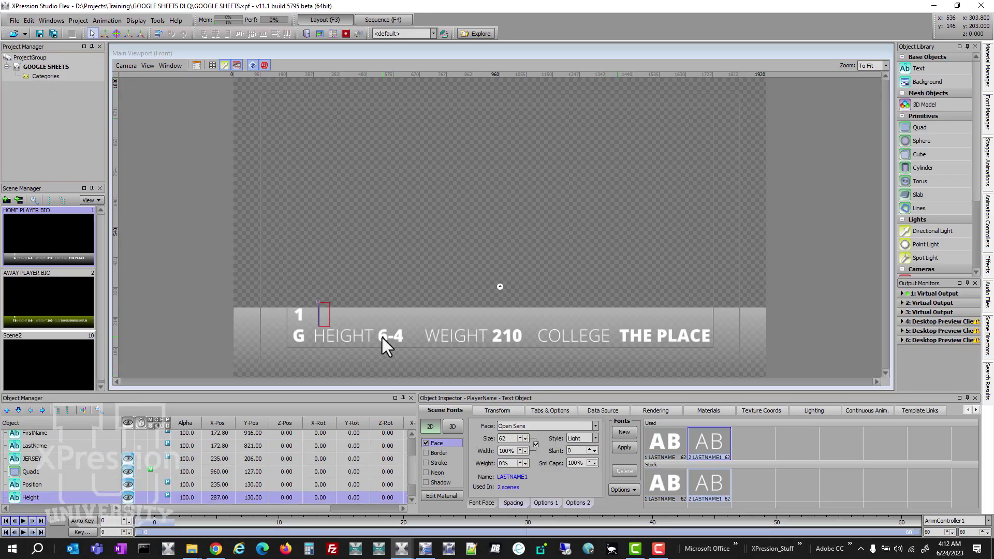
left_click(595, 410)
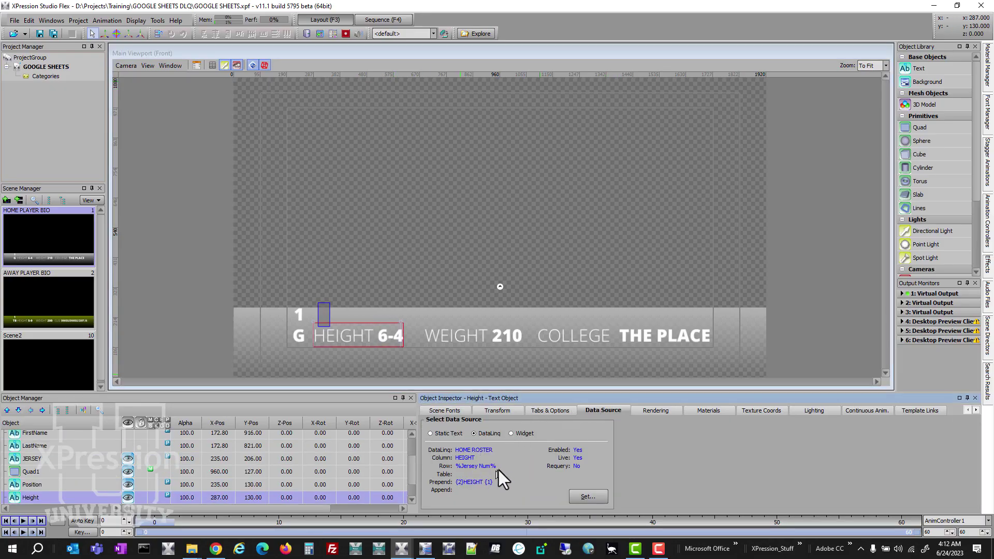
left_click(581, 500)
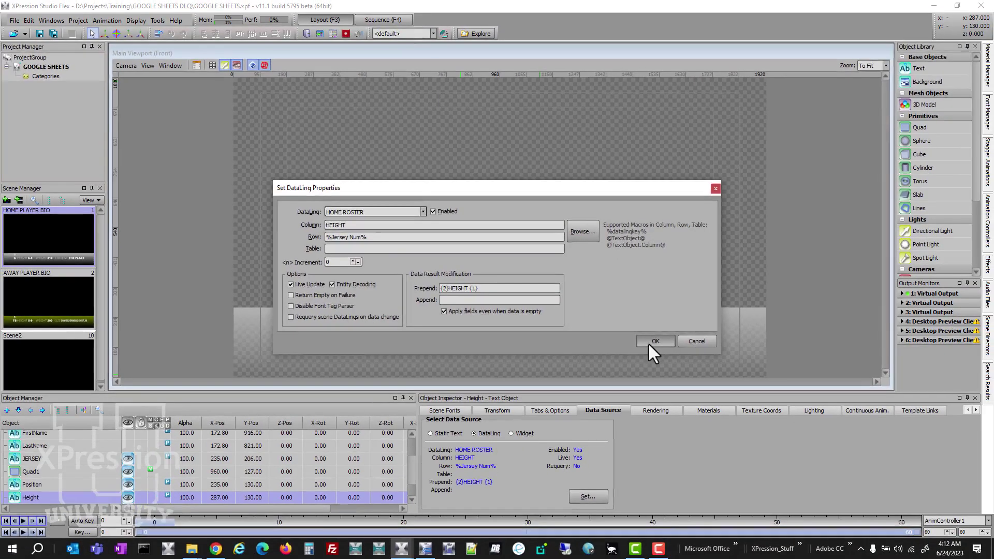
left_click(684, 343)
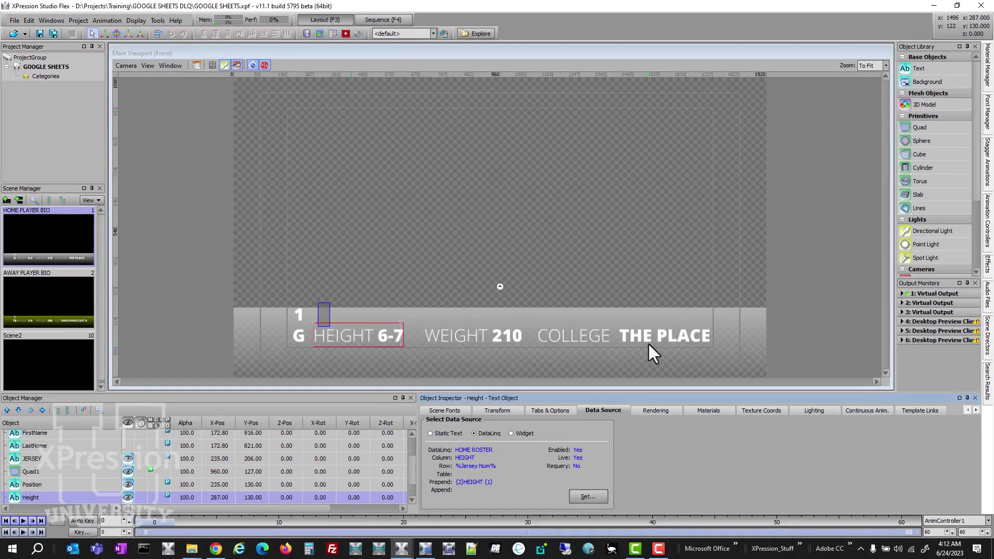
Return to the sequencer and create 98 duplicates of take item 0201 in the HOME ROSTER group.
left_click(384, 21)
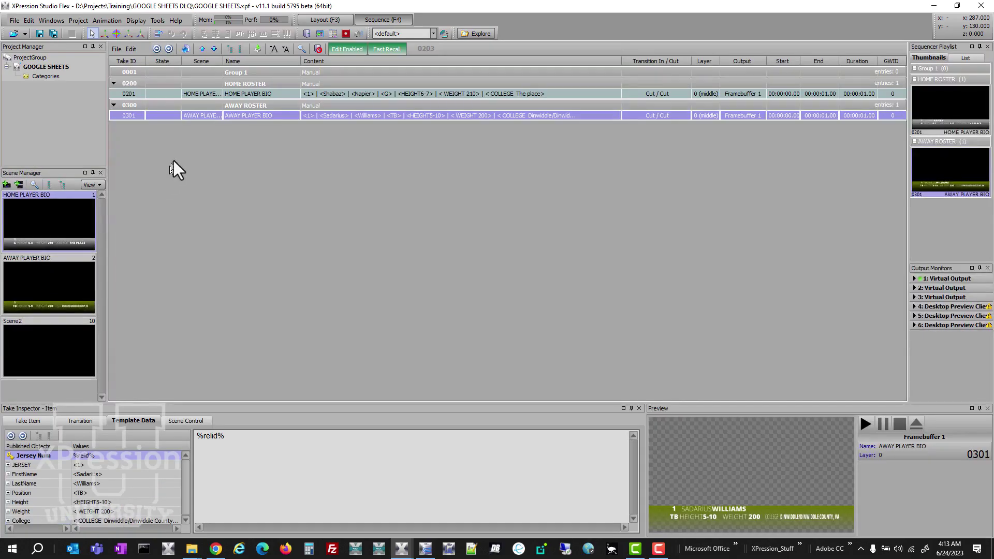
left_click(183, 95)
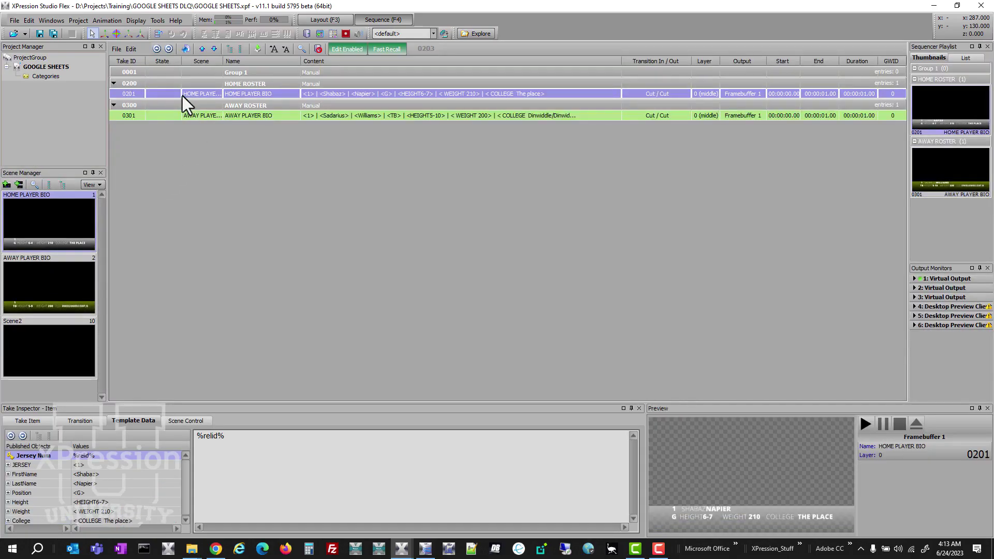
right_click(179, 96)
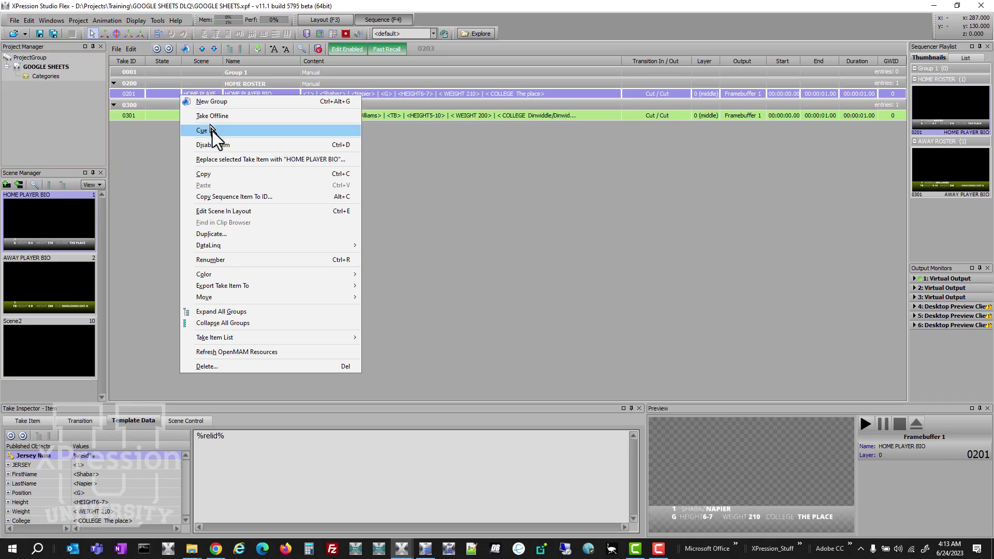
left_click(228, 234)
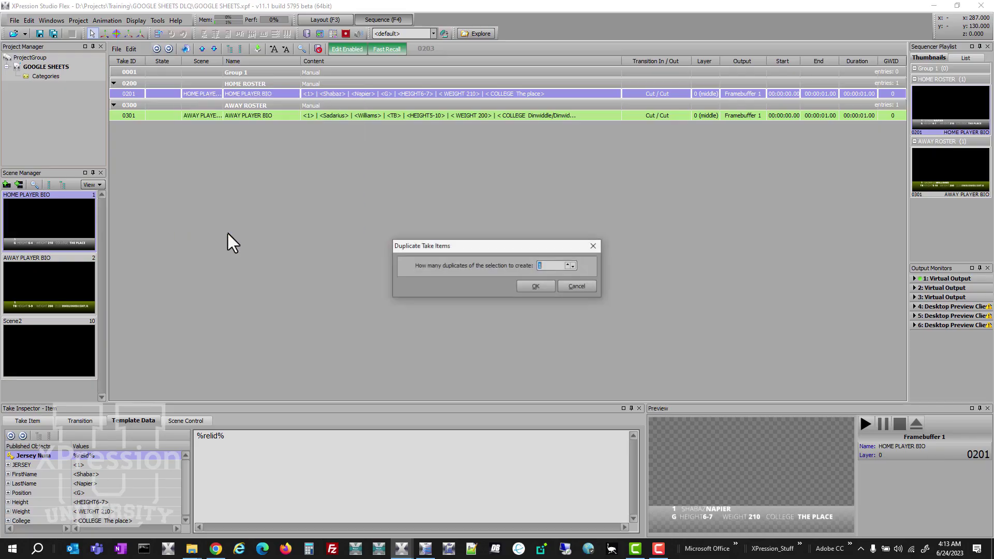
type("98")
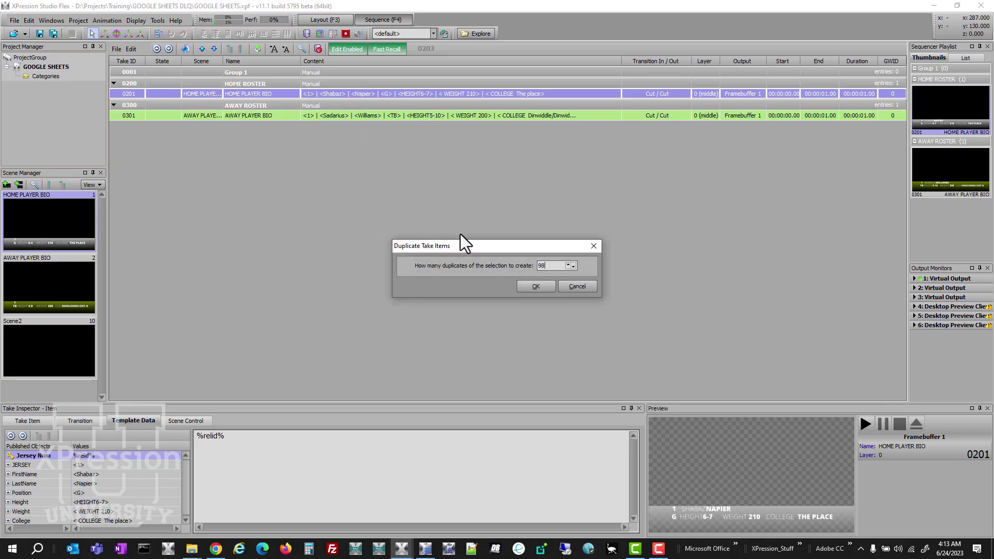
key("Return")
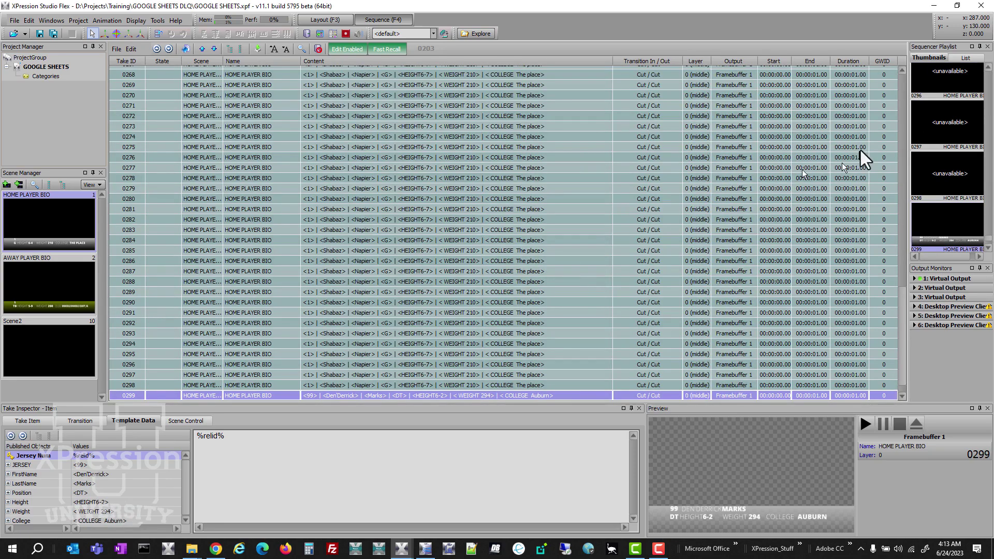
Take item 0201 online and play through the HOME ROSTER take items in order up to 0251.
scroll(901, 303, "up", 2)
left_click_drag(901, 303, 906, 82)
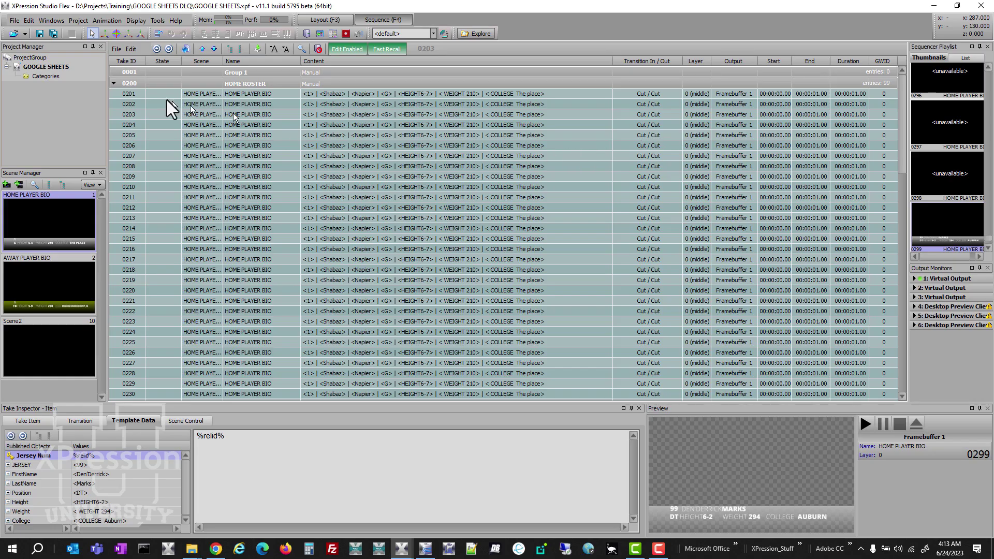
left_click(149, 94)
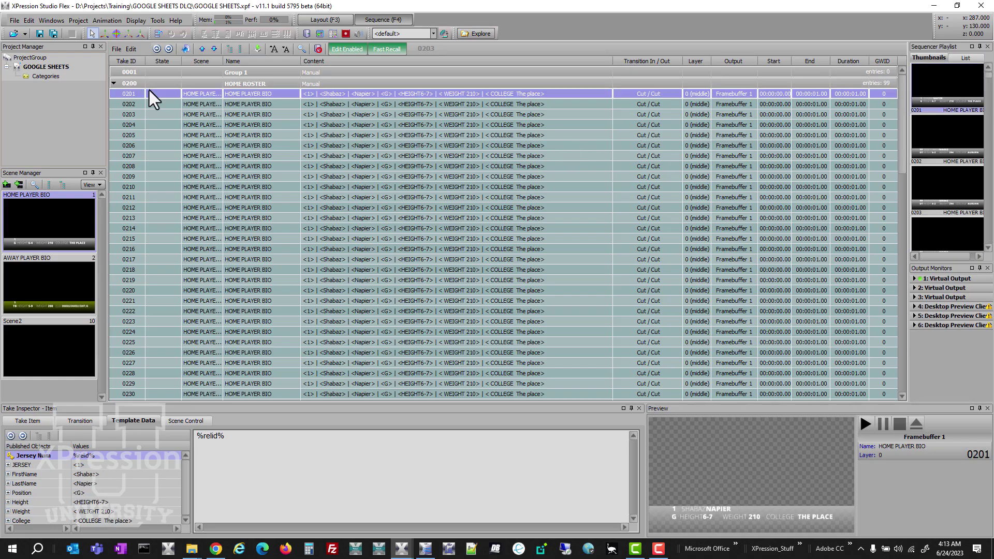
double_click(149, 93)
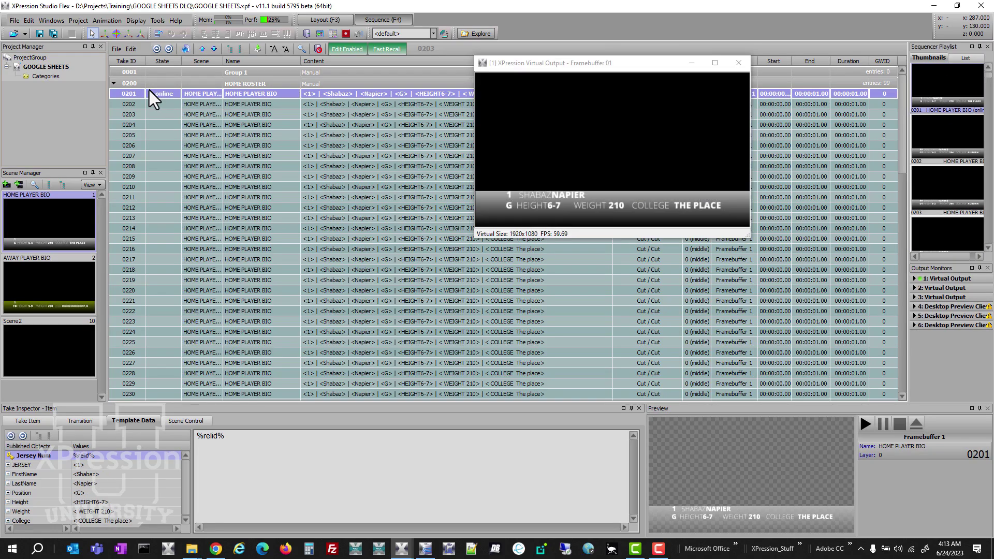
key("F9")
key("F9")
key("F9")
key("F9")
key("F9")
key("F9")
key("F9")
key("F9")
key("F9")
key("F9")
key("F9")
key("F9")
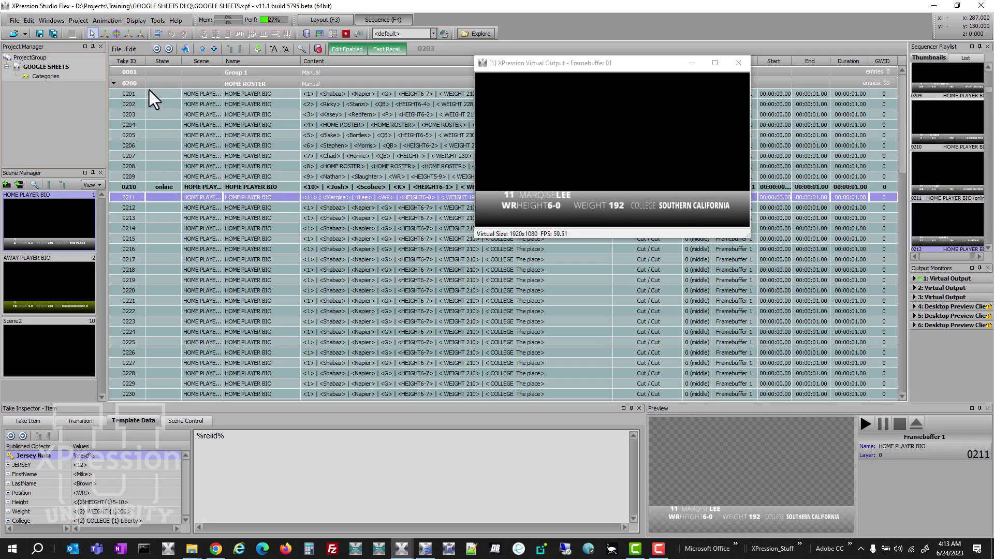
key("F9")
key("F9")
key("F9")
key("F9")
key("F9")
key("F9")
key("F9")
key("F9")
key("F9")
key("F9")
key("F9")
key("F9")
key("F9")
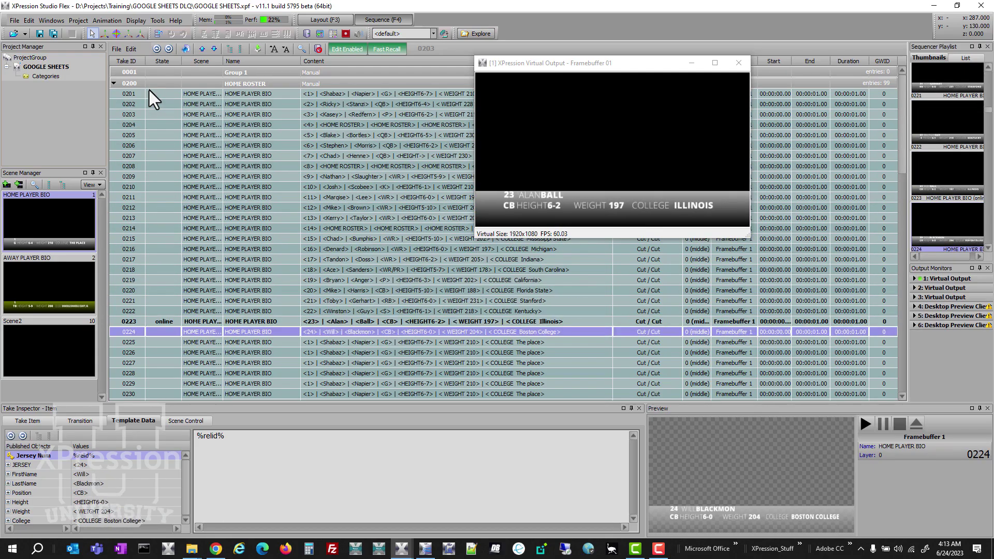
key("F9")
key("F9")
key("F9")
key("F9")
key("F9")
key("F9")
key("F9")
key("F9")
key("F9")
key("F9")
key("F9")
key("F9")
key("F9")
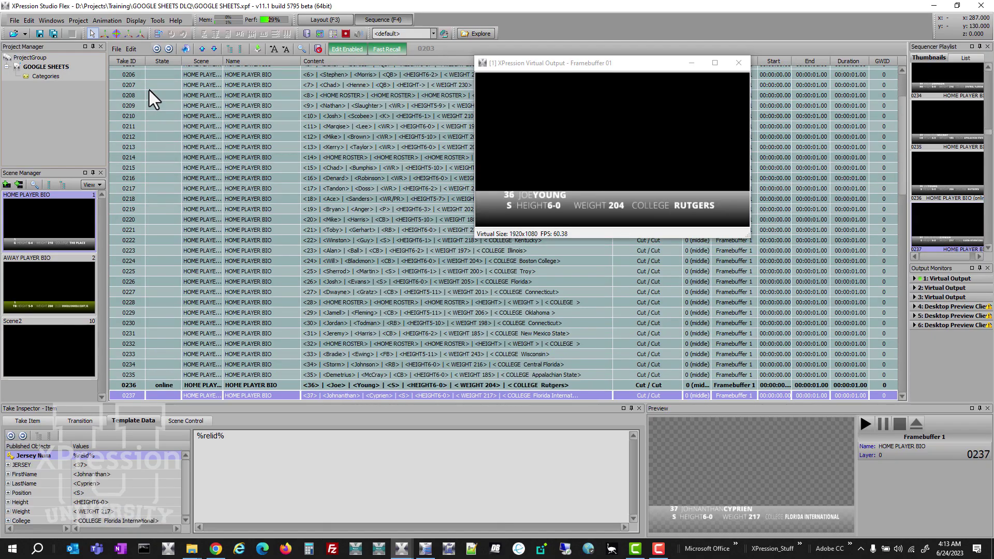
key("F9")
key("F9")
key("F9")
key("F9")
key("F9")
key("F9")
key("F9")
key("F9")
key("F9")
key("F9")
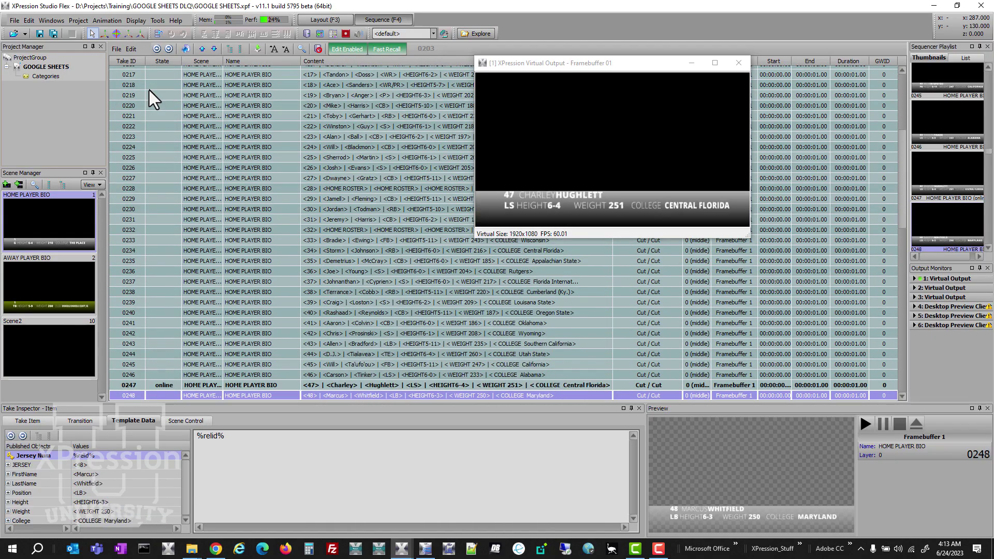
key("F9")
key("F9")
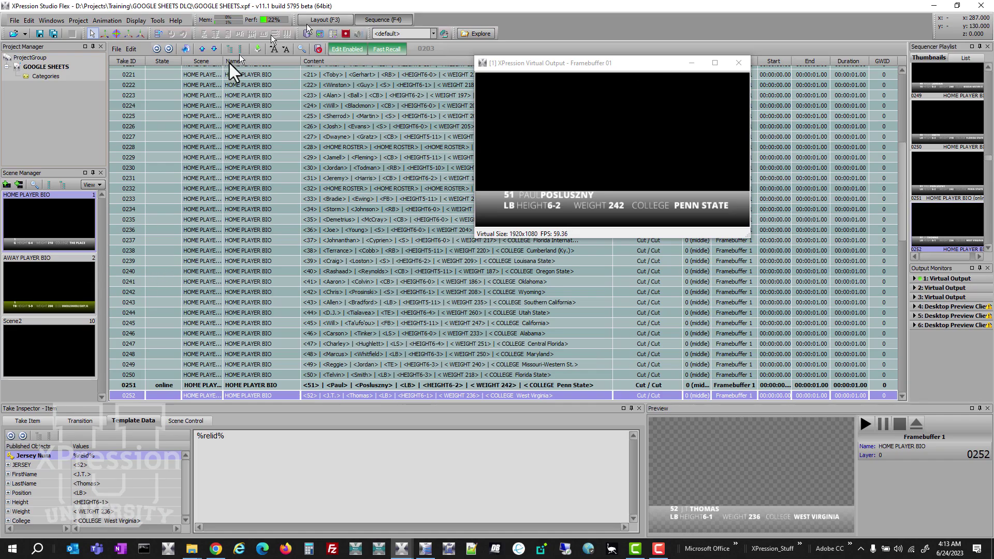
Collapse the HOME ROSTER group and take AWAY PLAYER BIO item 0301 online.
scroll(252, 197, "up", 8)
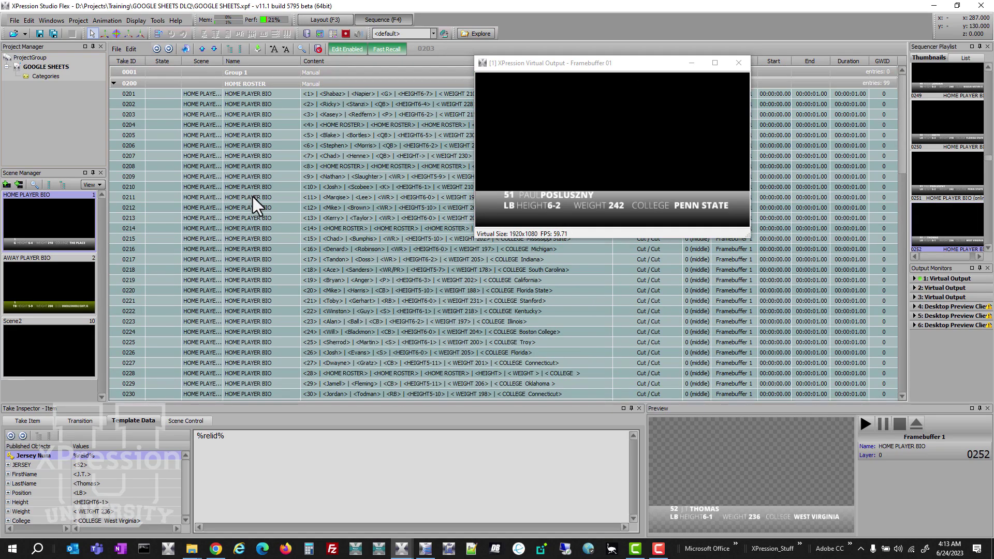
left_click(114, 83)
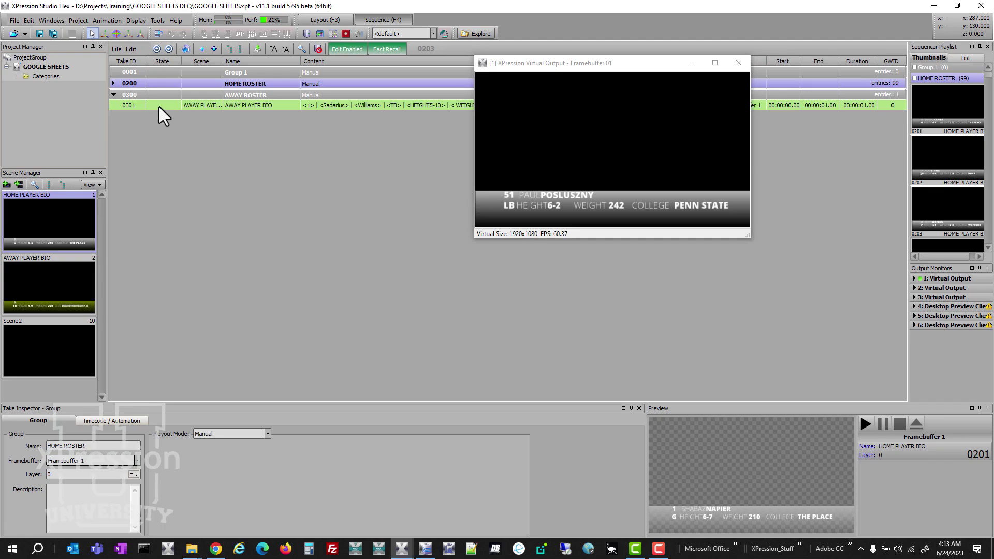
left_click(160, 107)
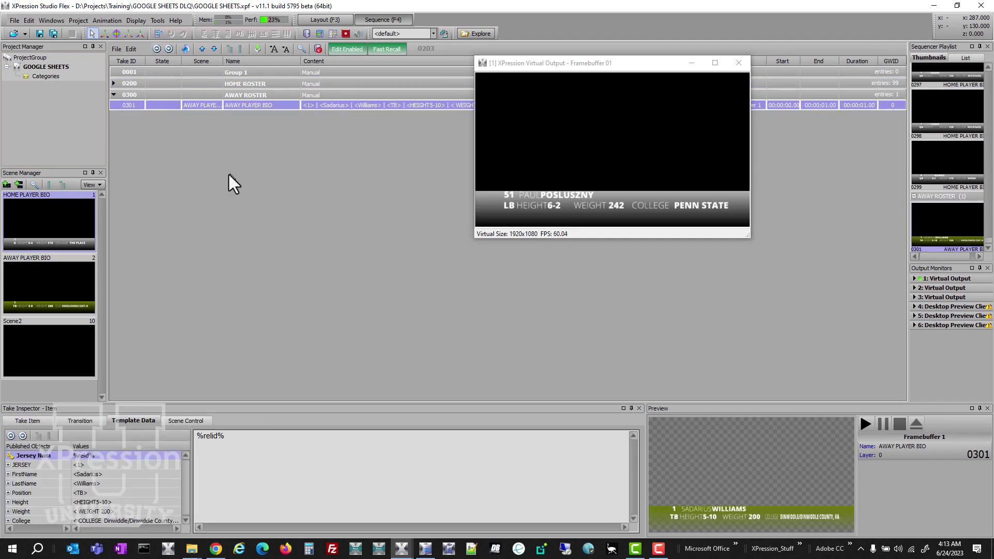
double_click(172, 108)
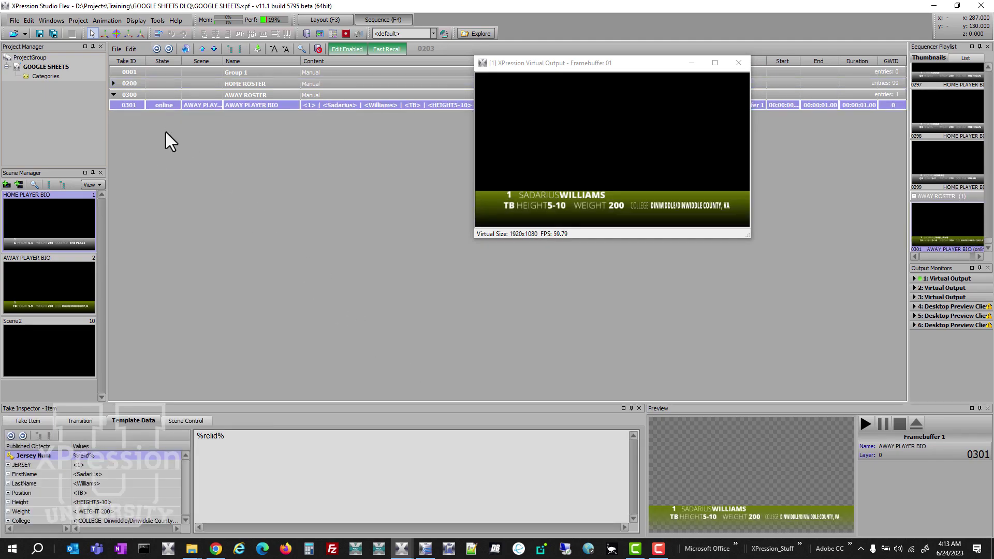
Create 98 duplicates of take item 0301 in the AWAY ROSTER group and return to the start of the list.
right_click(160, 104)
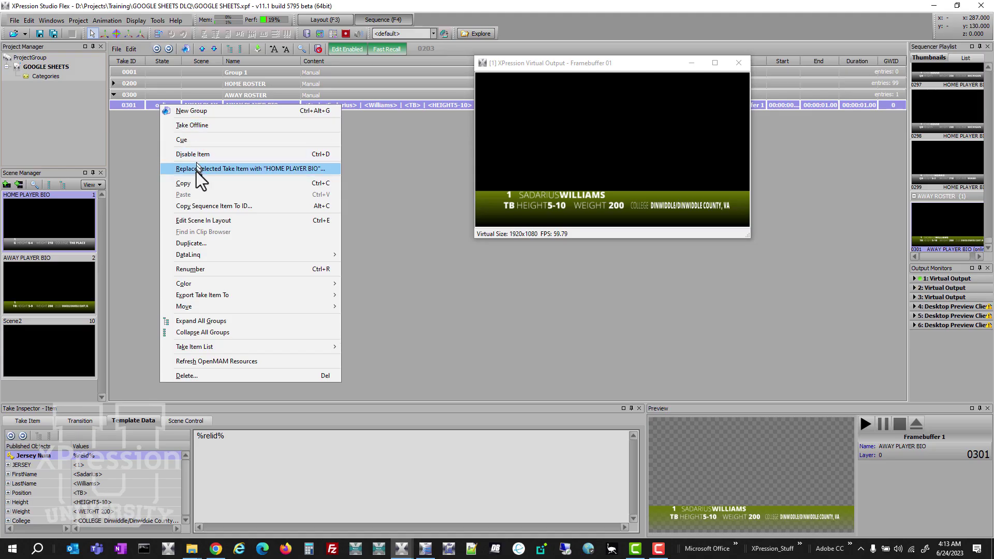
left_click(220, 244)
type("98")
key("Return")
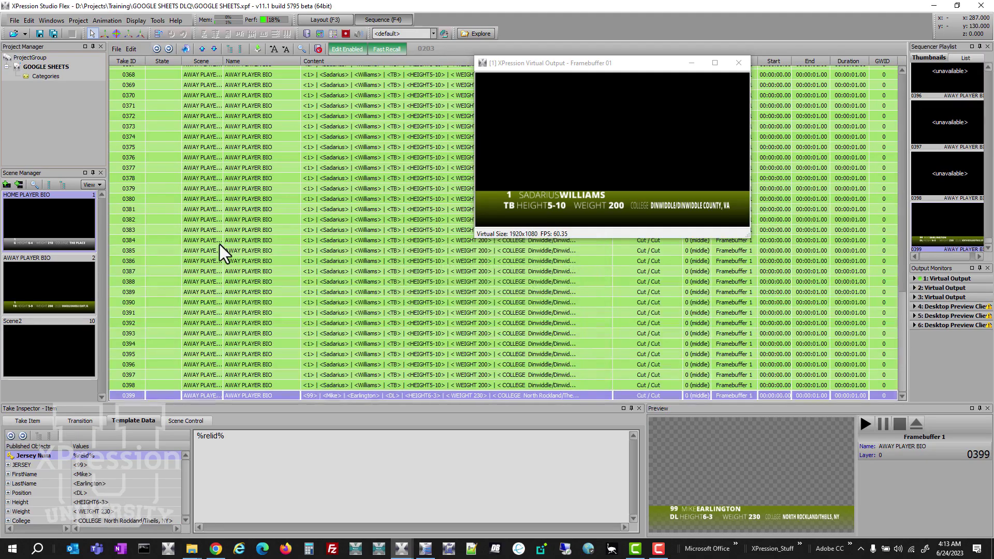
scroll(220, 245, "up", 20)
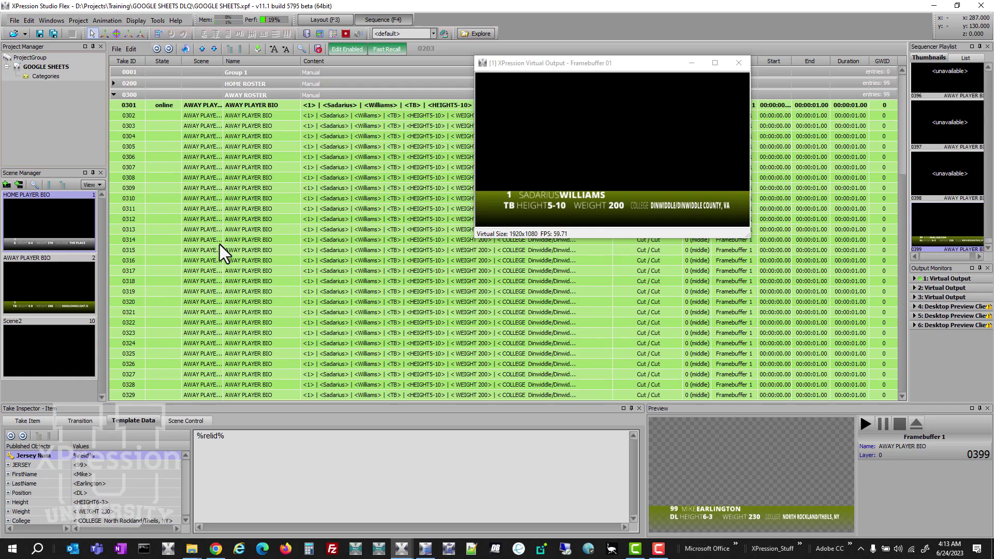